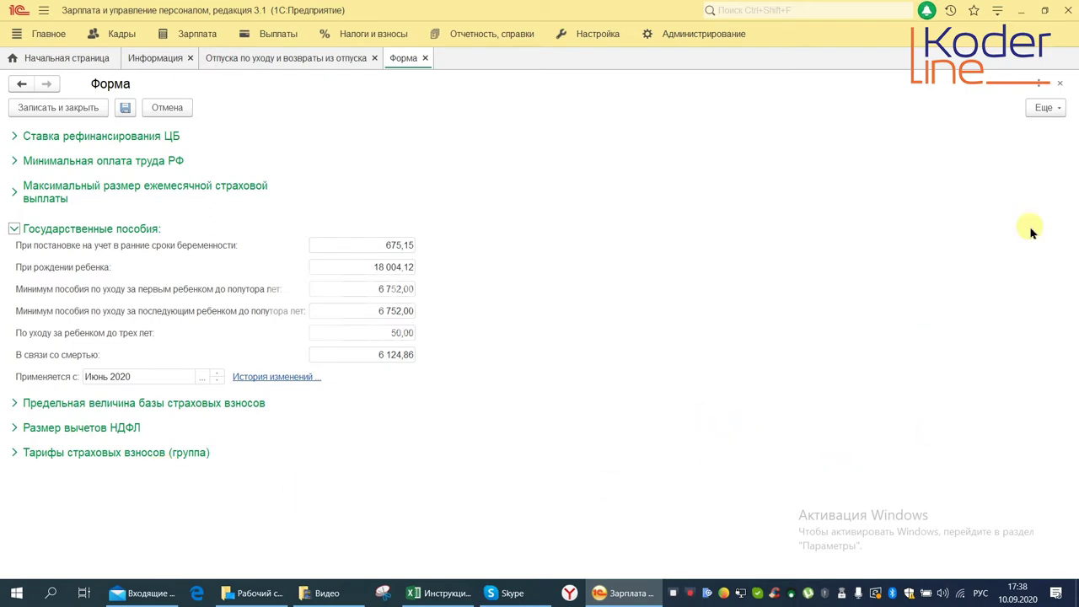
Start loading legislative benefit values, then close the update dialog and the benefit amounts form unused
{"action": "left_click", "coordinate": [1040, 118]}
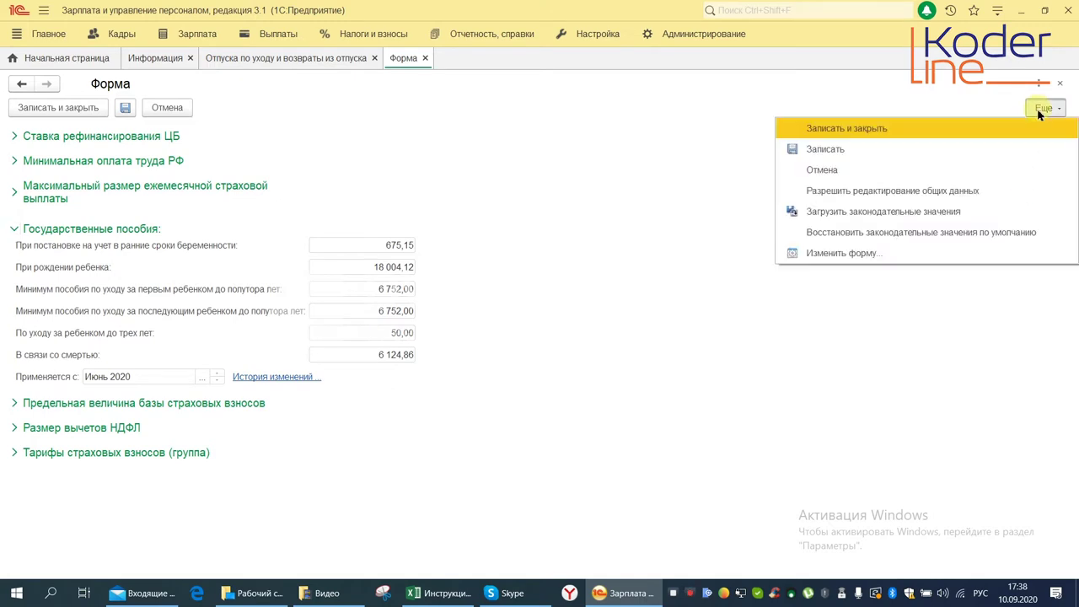
{"action": "left_click", "coordinate": [919, 211]}
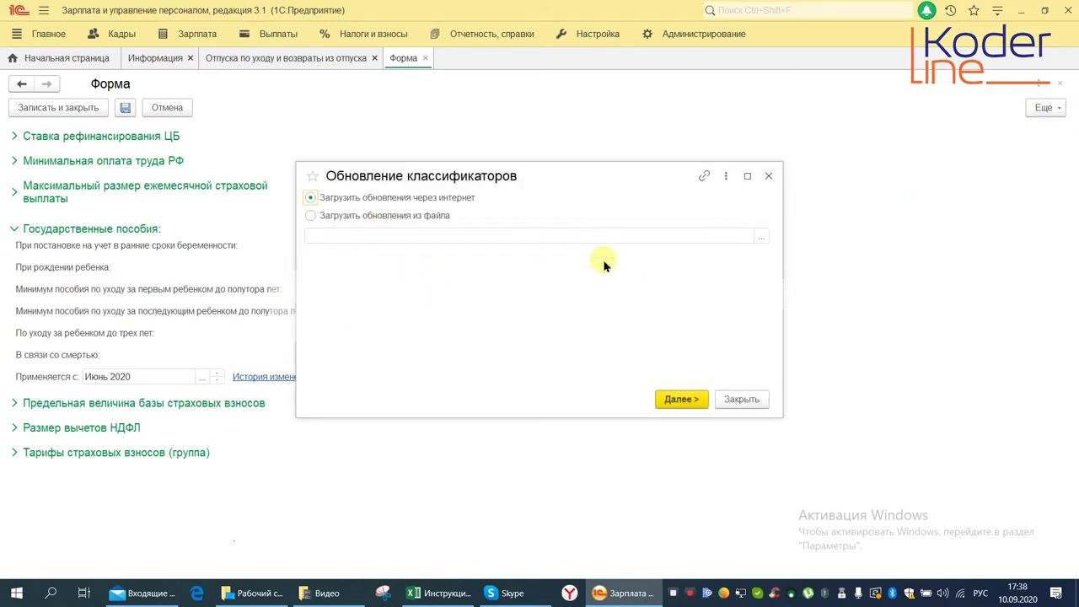
{"action": "left_click", "coordinate": [1059, 84]}
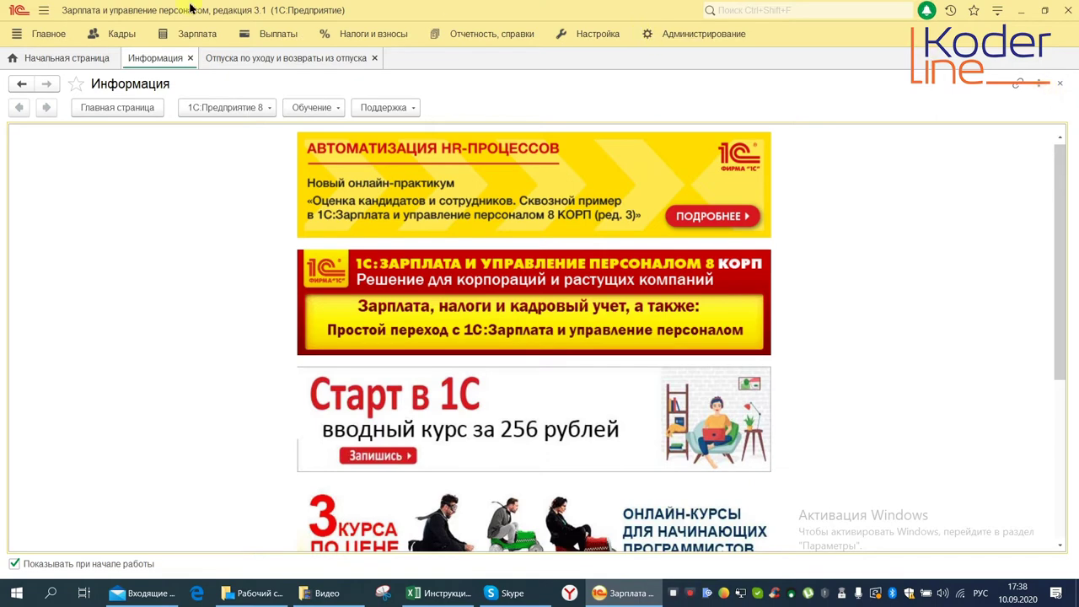
Open the Отпуска по уходу и возвраты из отпуска journal and expand its Создать list
{"action": "left_click", "coordinate": [121, 35]}
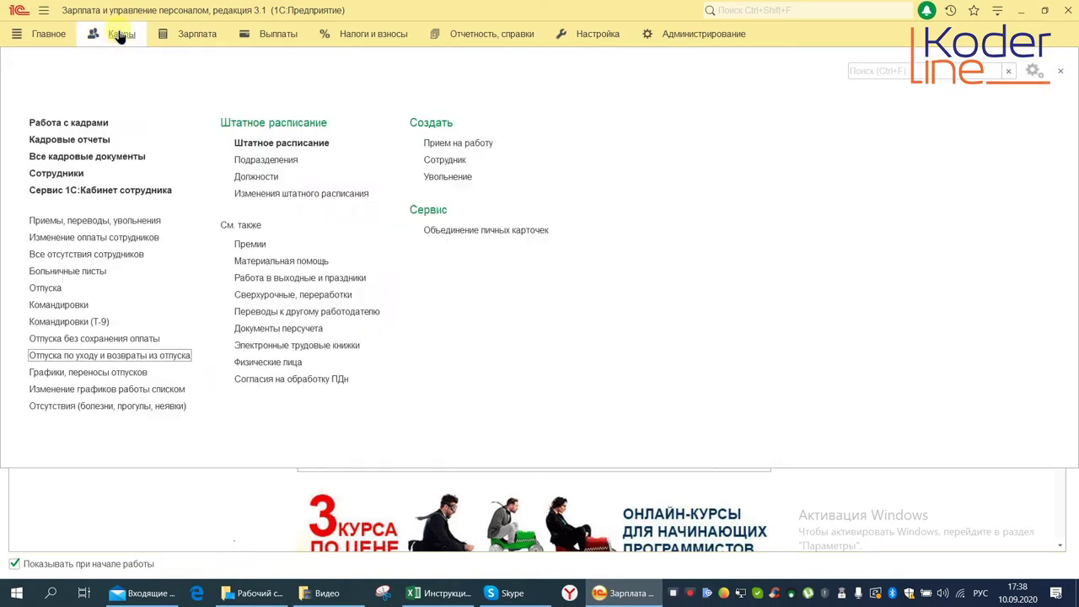
{"action": "left_click", "coordinate": [82, 360]}
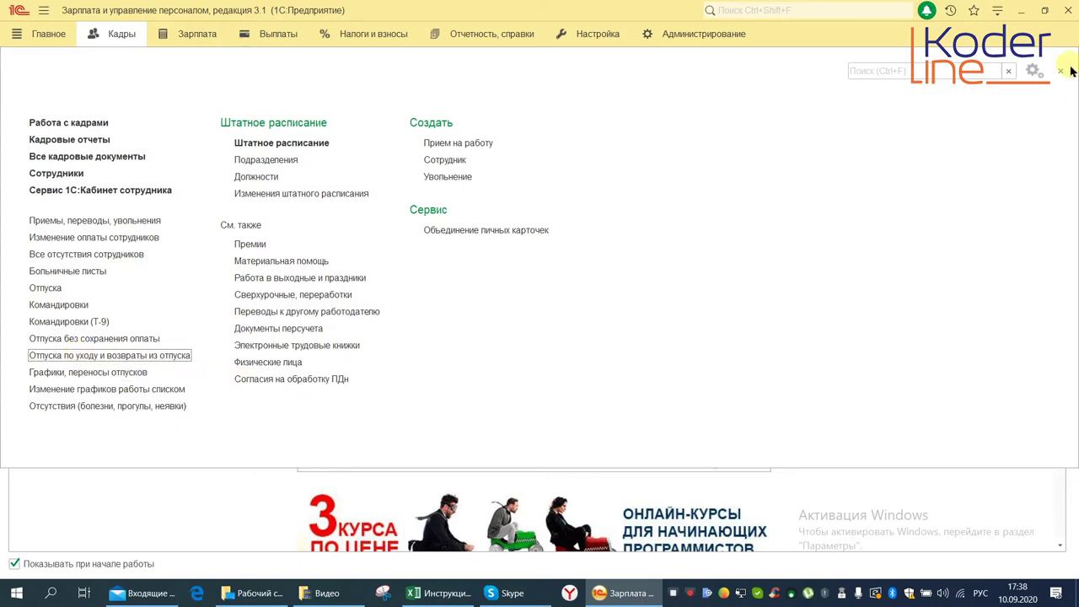
{"action": "left_click", "coordinate": [190, 37]}
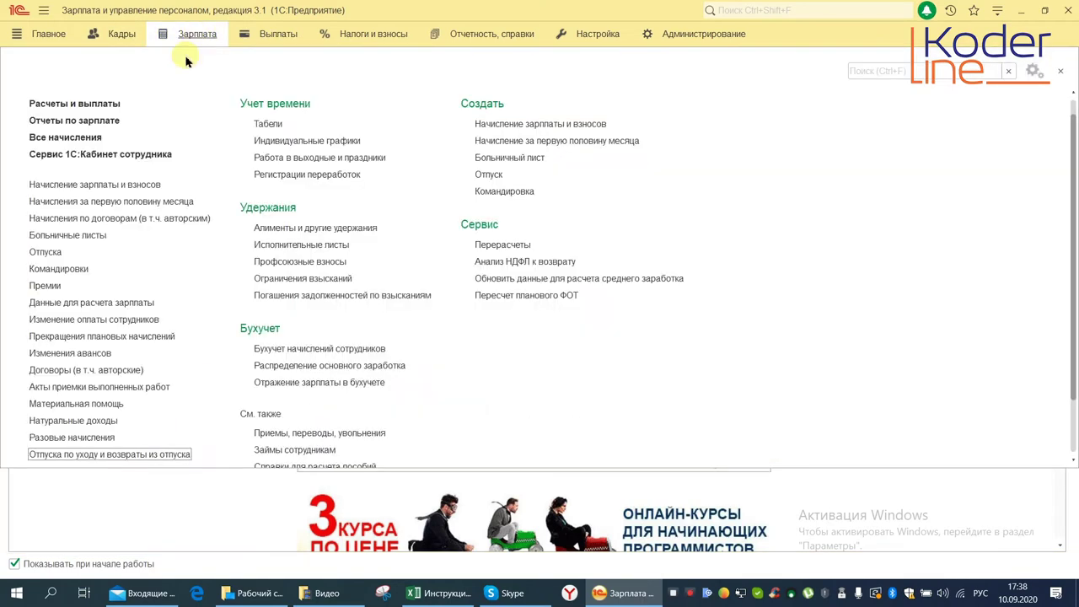
{"action": "left_click", "coordinate": [118, 457]}
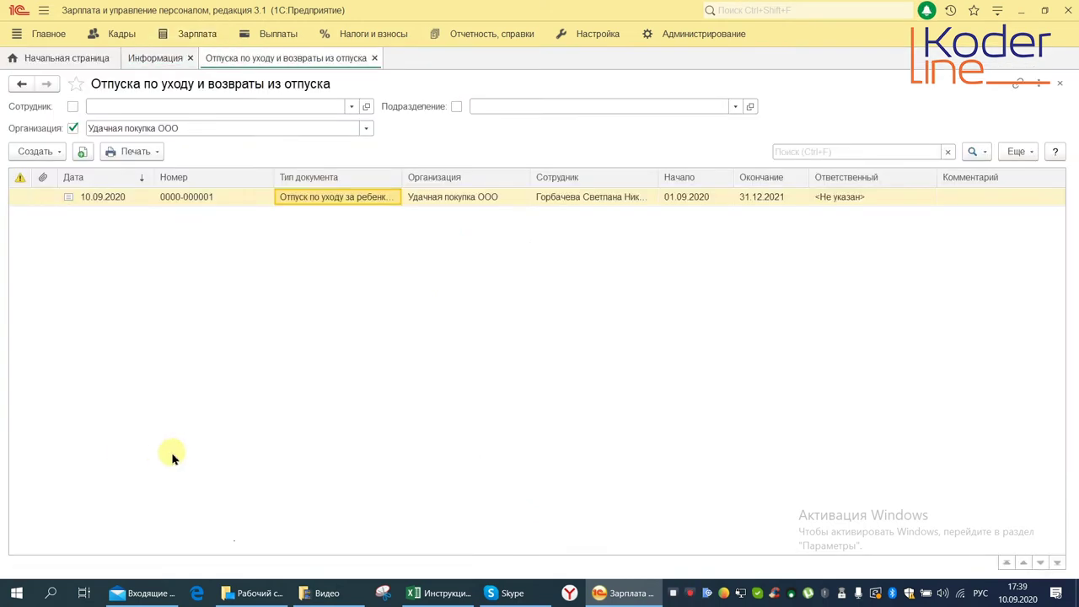
{"action": "left_click", "coordinate": [35, 151]}
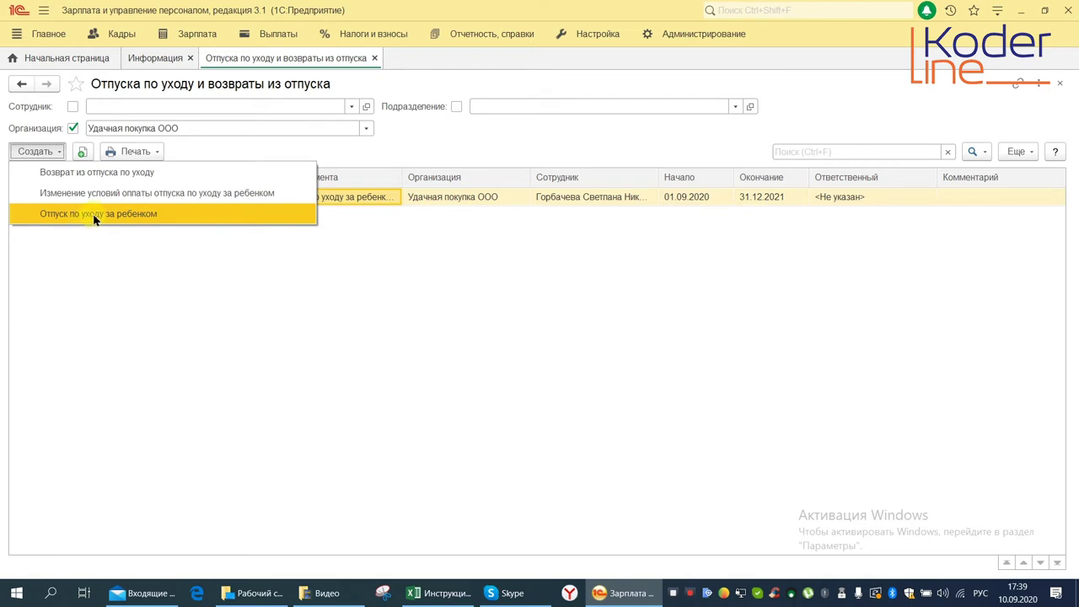
Create a new Отпуск по уходу за ребенком document
{"action": "left_click", "coordinate": [95, 216]}
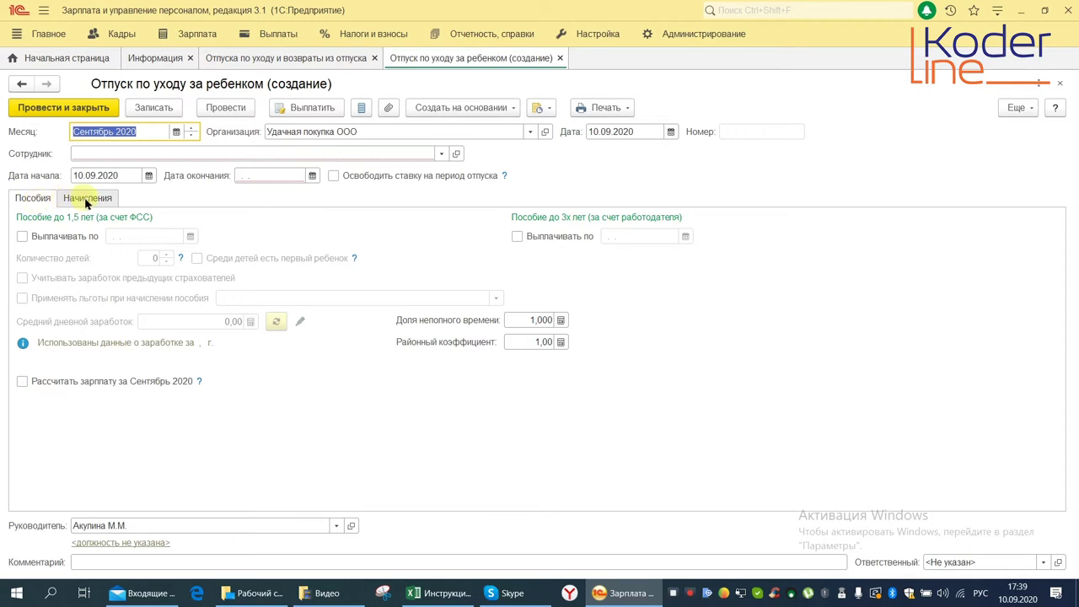
Pick the employee going on leave from the recently chosen employees
{"action": "left_click", "coordinate": [318, 131]}
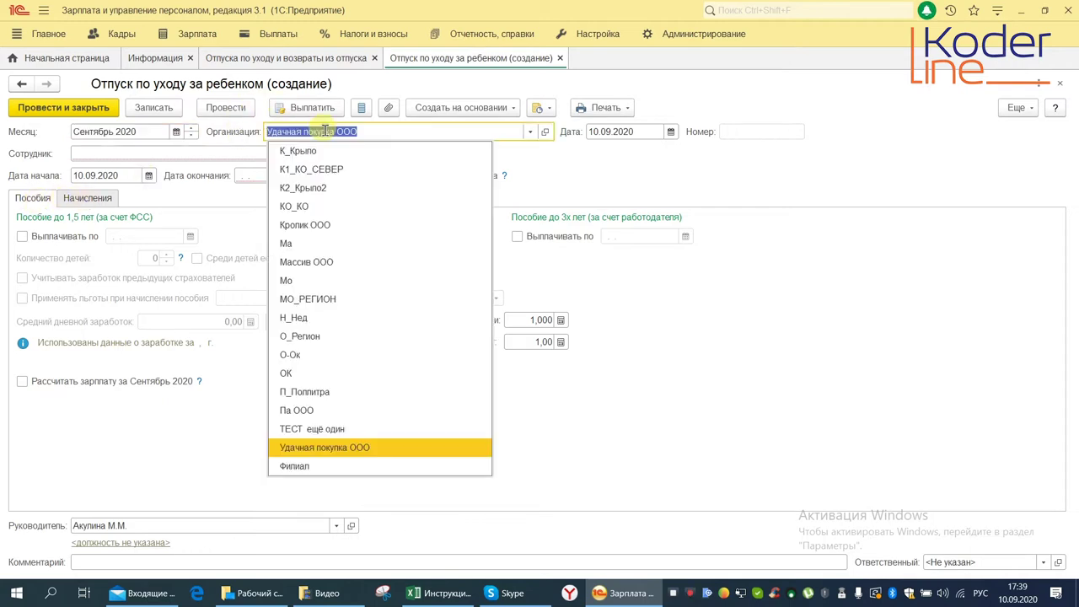
{"action": "left_click", "coordinate": [149, 152]}
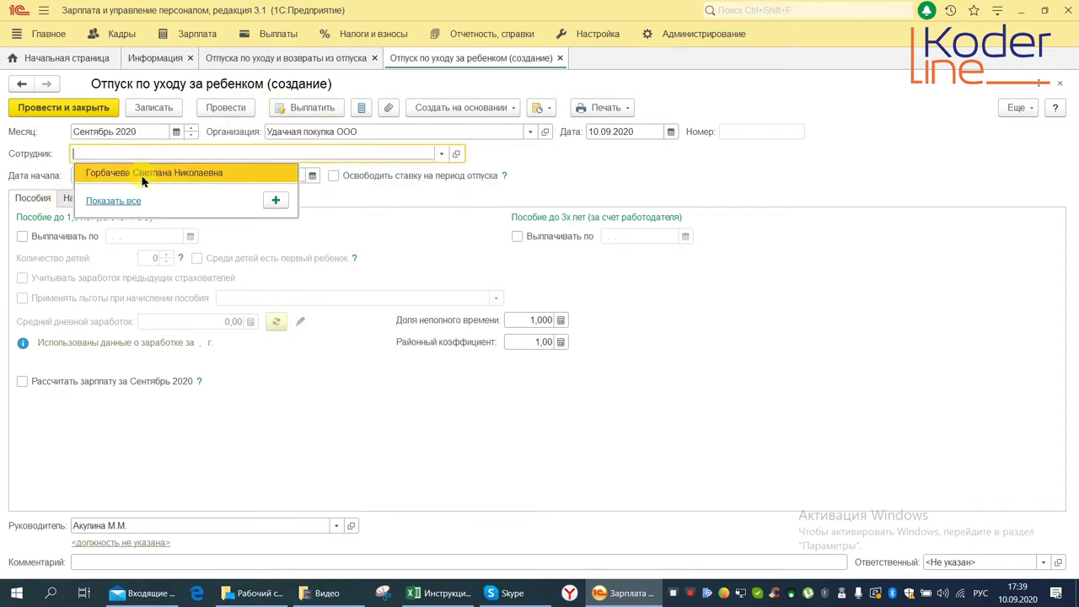
{"action": "left_click", "coordinate": [143, 174]}
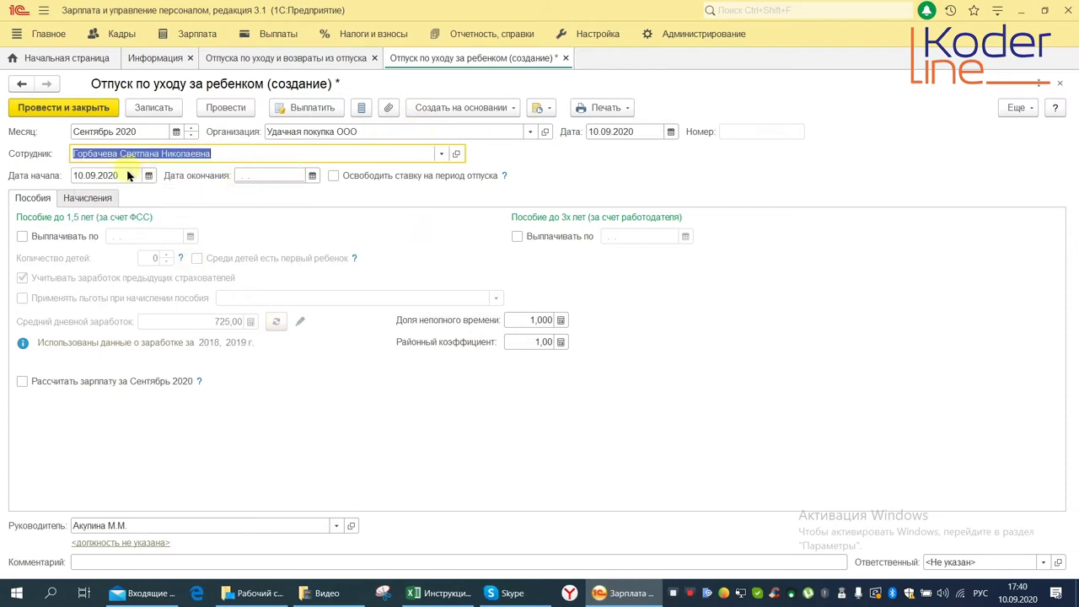
Set the leave period 01.09.2020–31.12.2021 and release the employee's position during leave
{"action": "left_click", "coordinate": [77, 177]}
{"action": "type", "text": "01"}
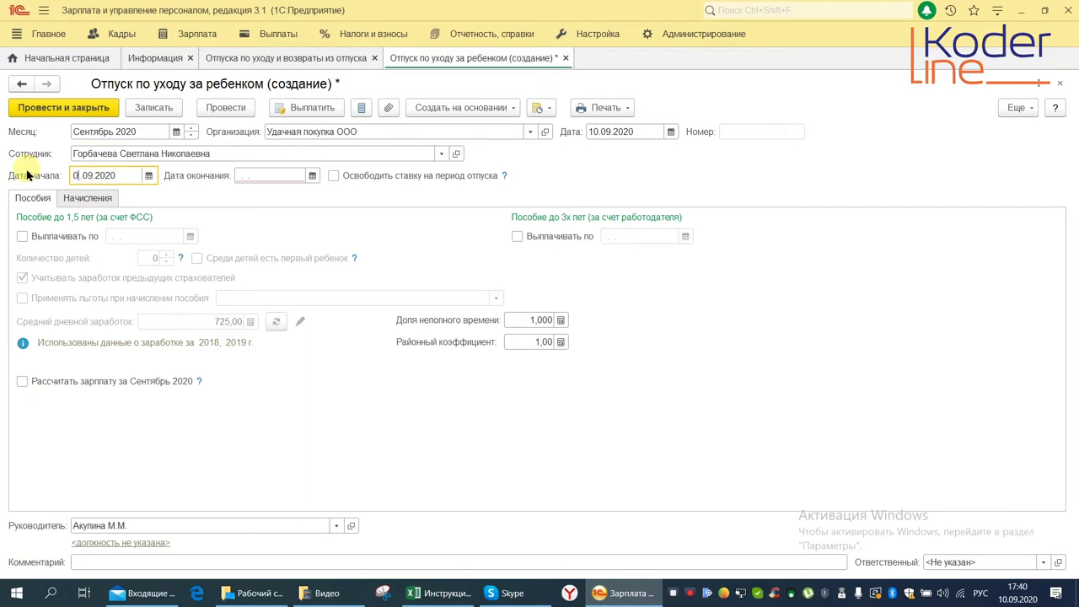
{"action": "left_click", "coordinate": [262, 177]}
{"action": "type", "text": "3"}
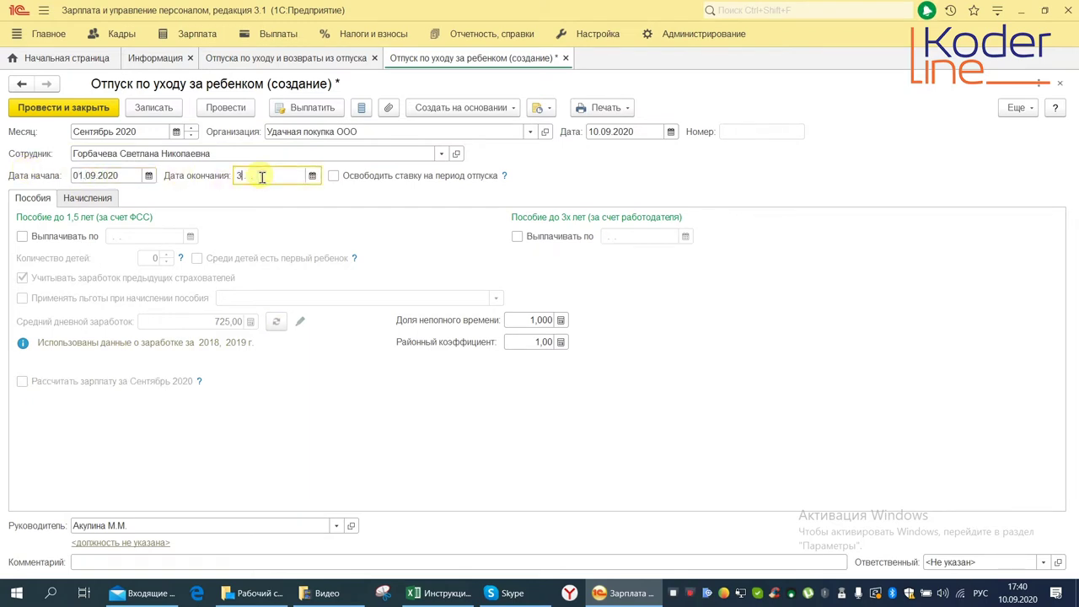
{"action": "type", "text": "1.12.2021"}
{"action": "left_click", "coordinate": [334, 176]}
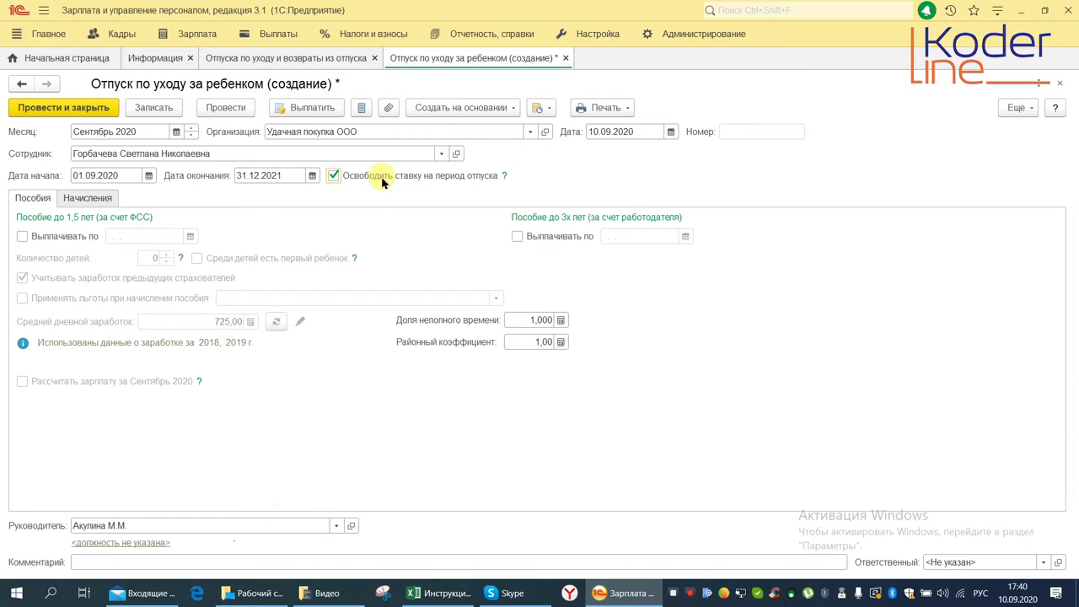
{"action": "double_click", "coordinate": [287, 175]}
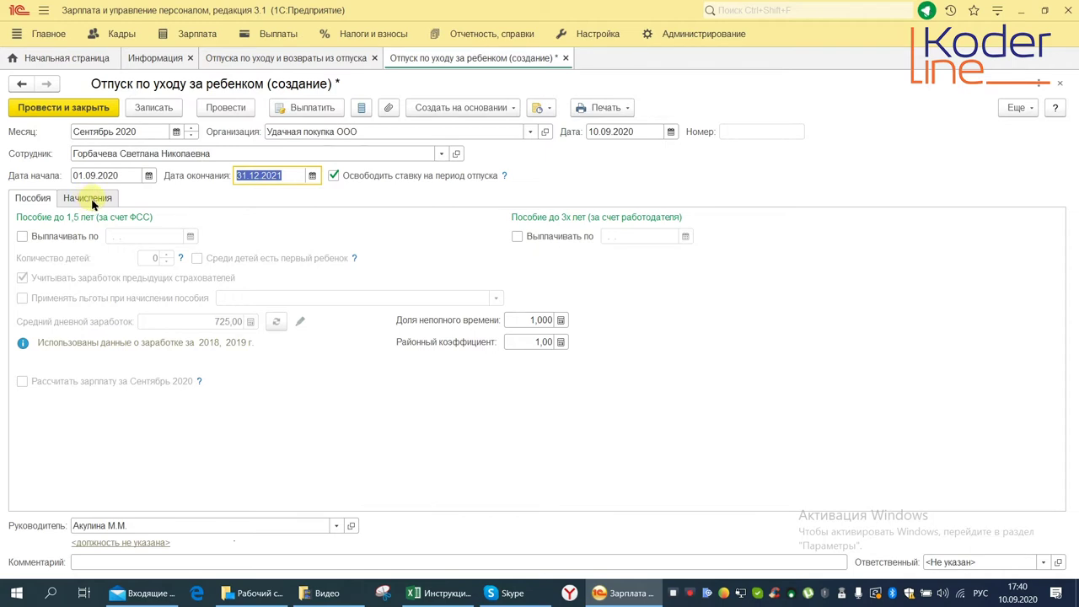
Pay the under-1.5-years benefit through 31.12.2021, copied from the leave end date, and show the ФСС pilot project details
{"action": "left_click", "coordinate": [24, 237]}
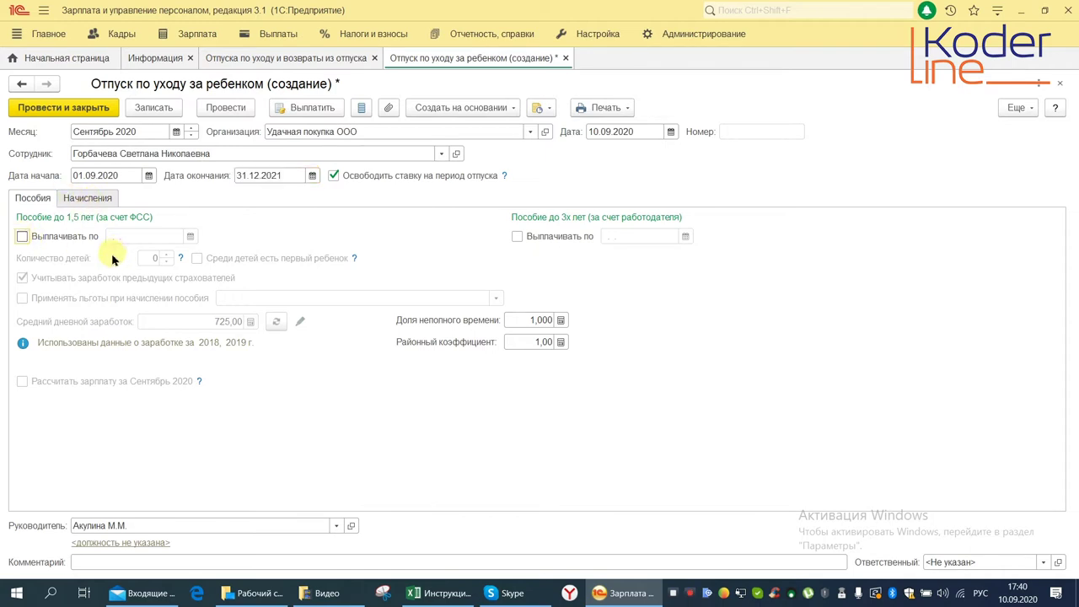
{"action": "left_click", "coordinate": [126, 236]}
{"action": "left_click", "coordinate": [268, 175]}
{"action": "key", "text": "ctrl+c"}
{"action": "right_click", "coordinate": [268, 176]}
{"action": "left_click", "coordinate": [319, 249]}
{"action": "left_click", "coordinate": [128, 240]}
{"action": "right_click", "coordinate": [131, 238]}
{"action": "left_click", "coordinate": [189, 322]}
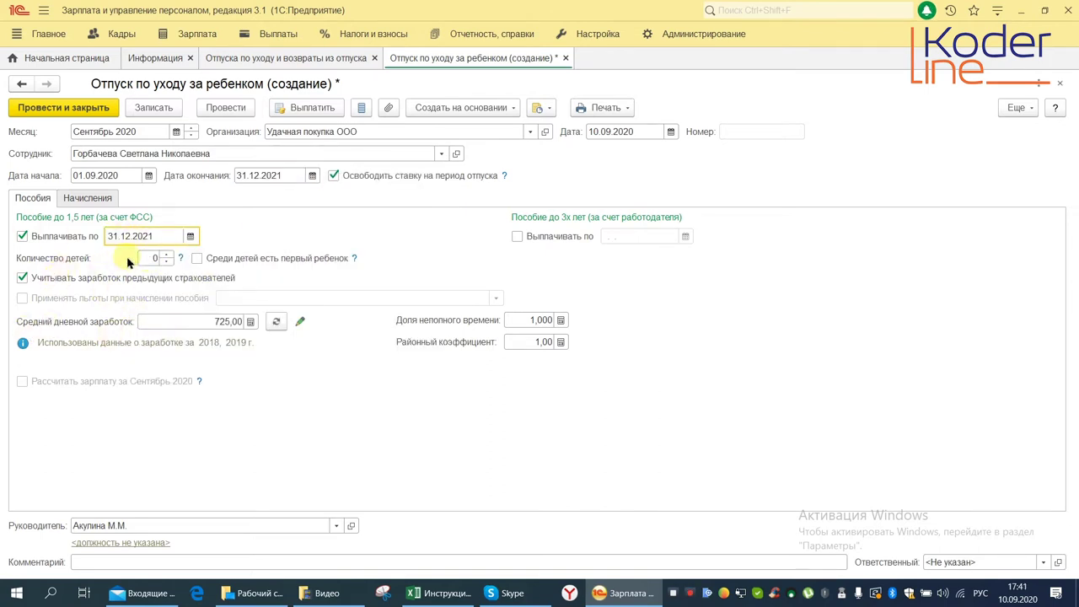
{"action": "left_click", "coordinate": [154, 258]}
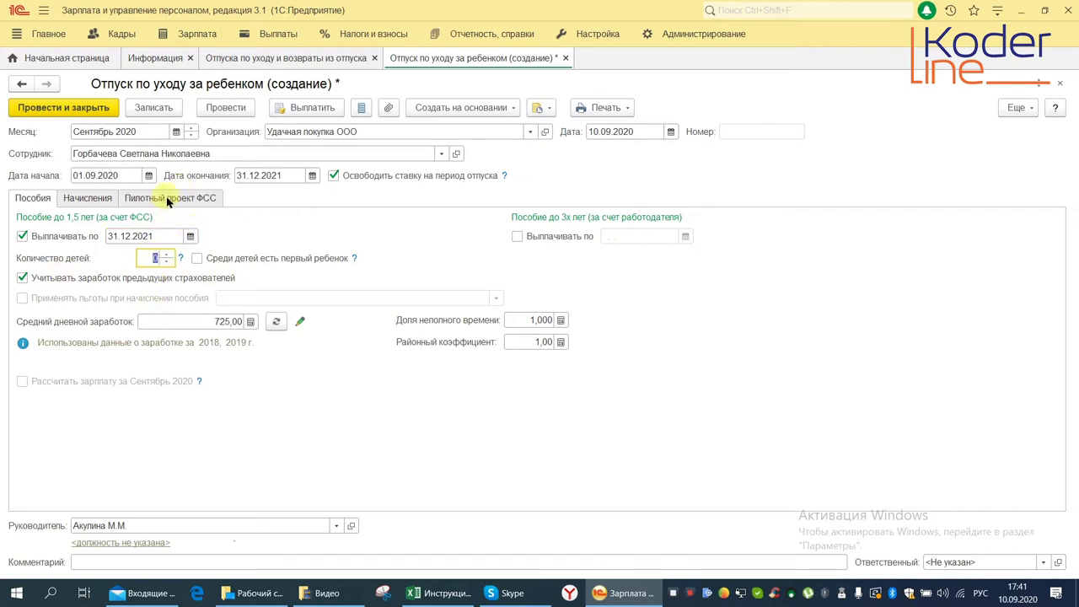
{"action": "left_click", "coordinate": [167, 201]}
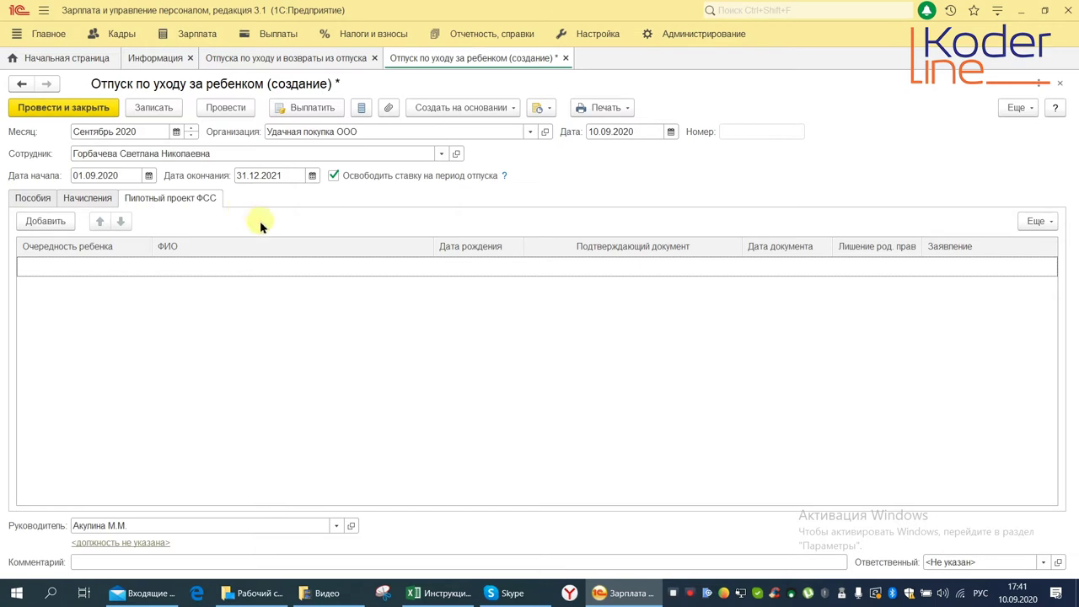
{"action": "left_click", "coordinate": [45, 221]}
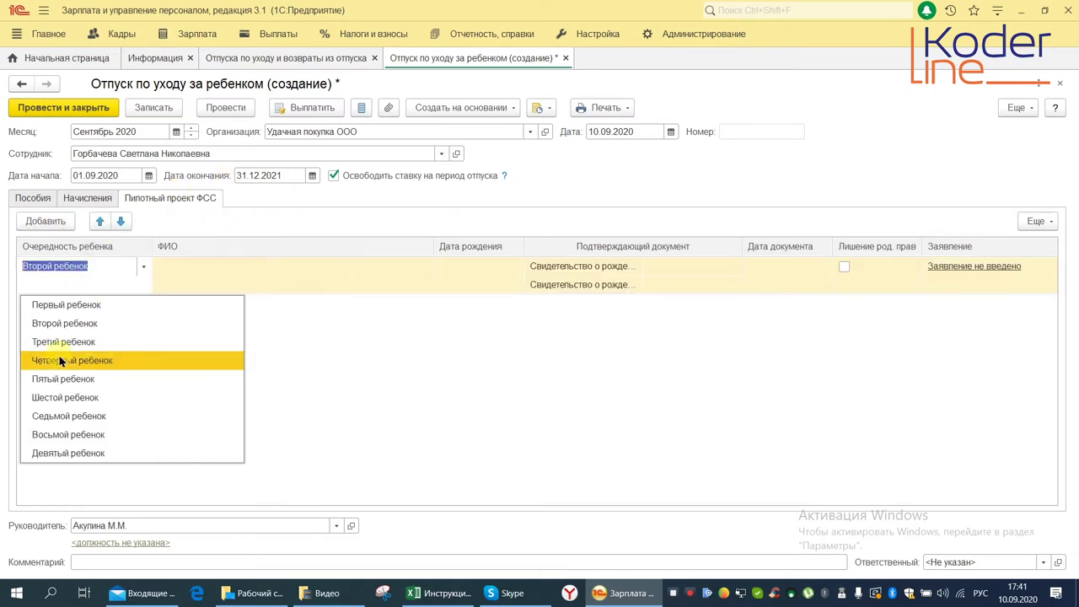
{"action": "left_click", "coordinate": [59, 307]}
{"action": "left_click", "coordinate": [173, 268]}
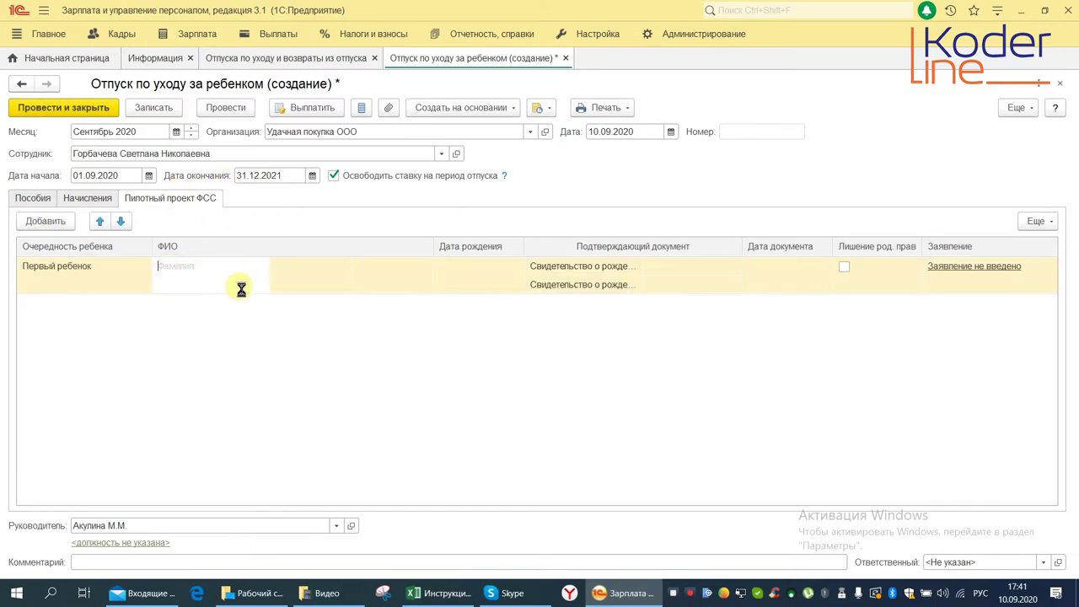
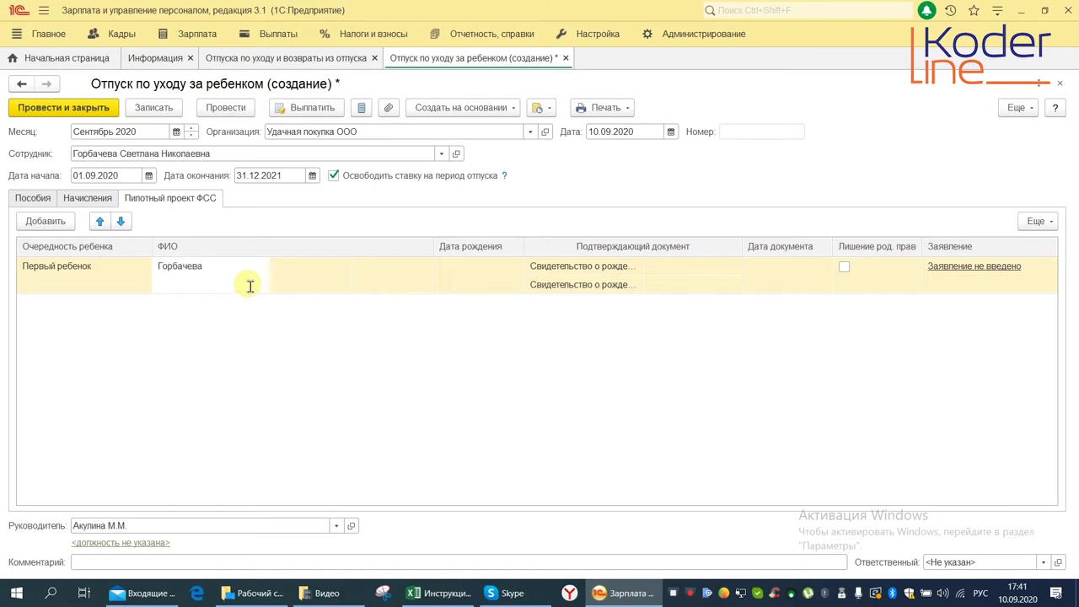
{"action": "left_click", "coordinate": [306, 272]}
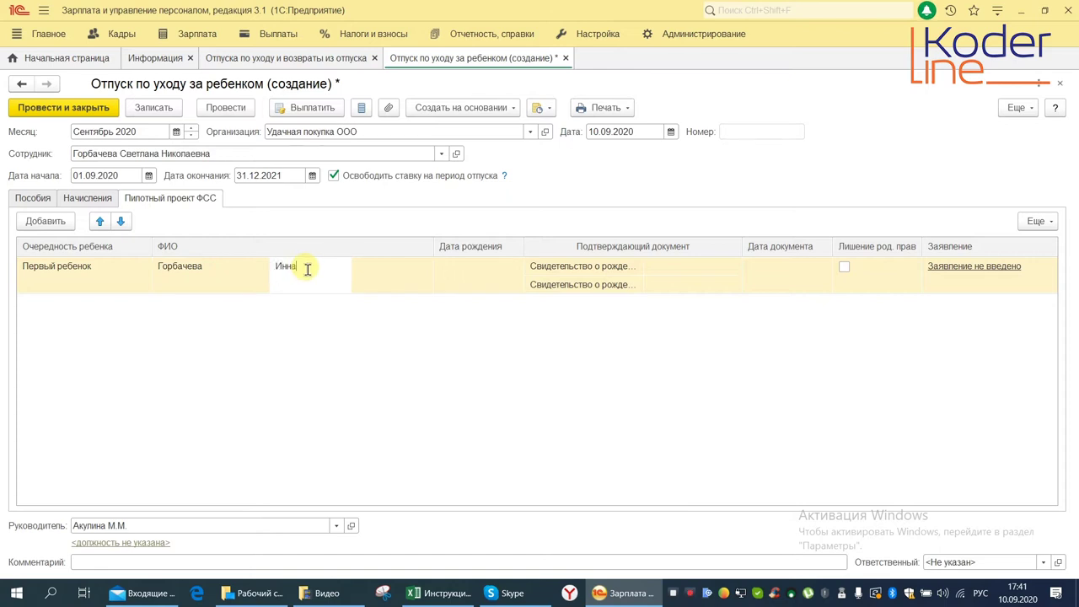
{"action": "left_click", "coordinate": [385, 273]}
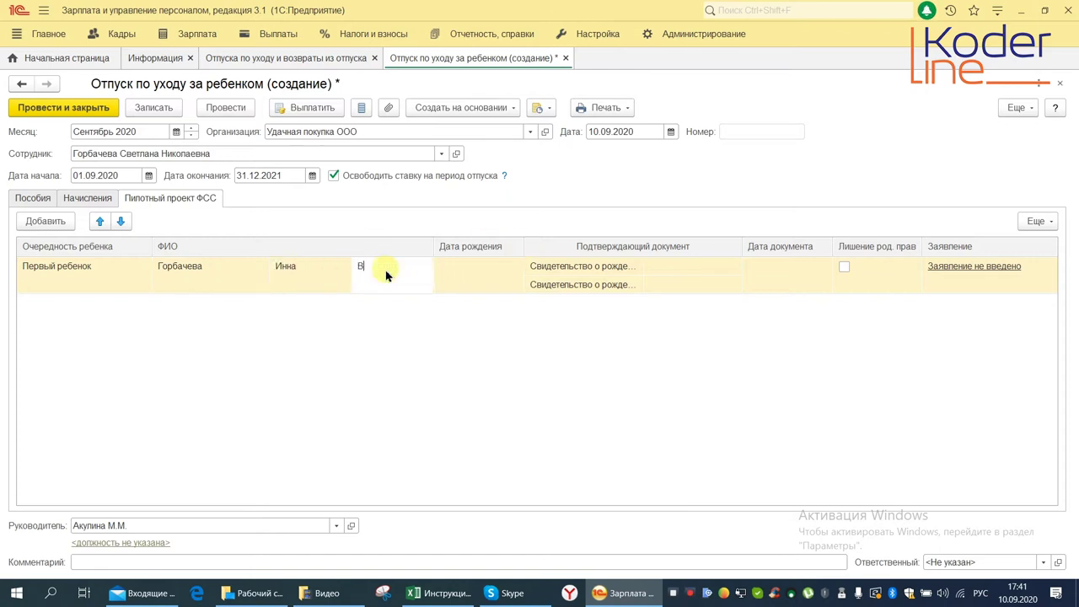
{"action": "left_click", "coordinate": [459, 266]}
{"action": "type", "text": "01.0"}
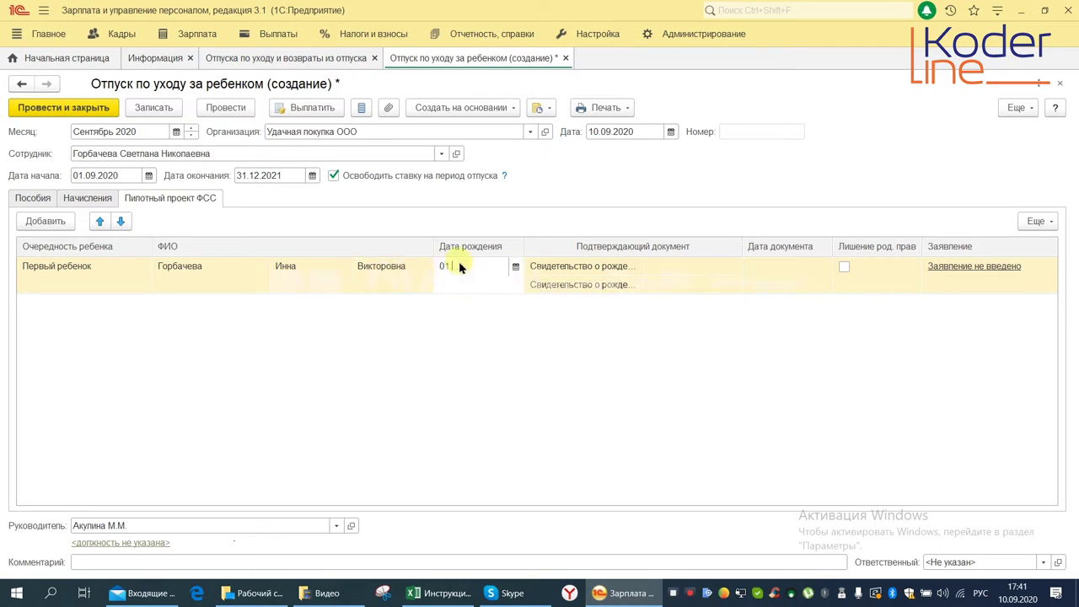
{"action": "type", "text": "9.2020"}
Enter birth certificate series 111, number 1111111, dated 02.09.2020, and create the FSS application
{"action": "left_click", "coordinate": [602, 285]}
{"action": "type", "text": "111"}
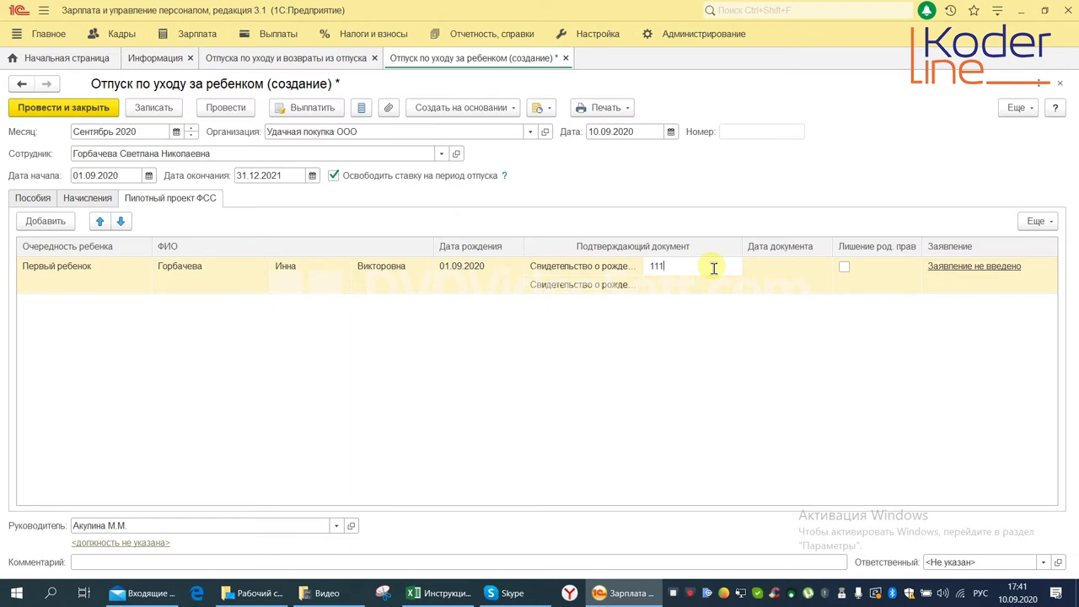
{"action": "left_click", "coordinate": [672, 285]}
{"action": "type", "text": "11"}
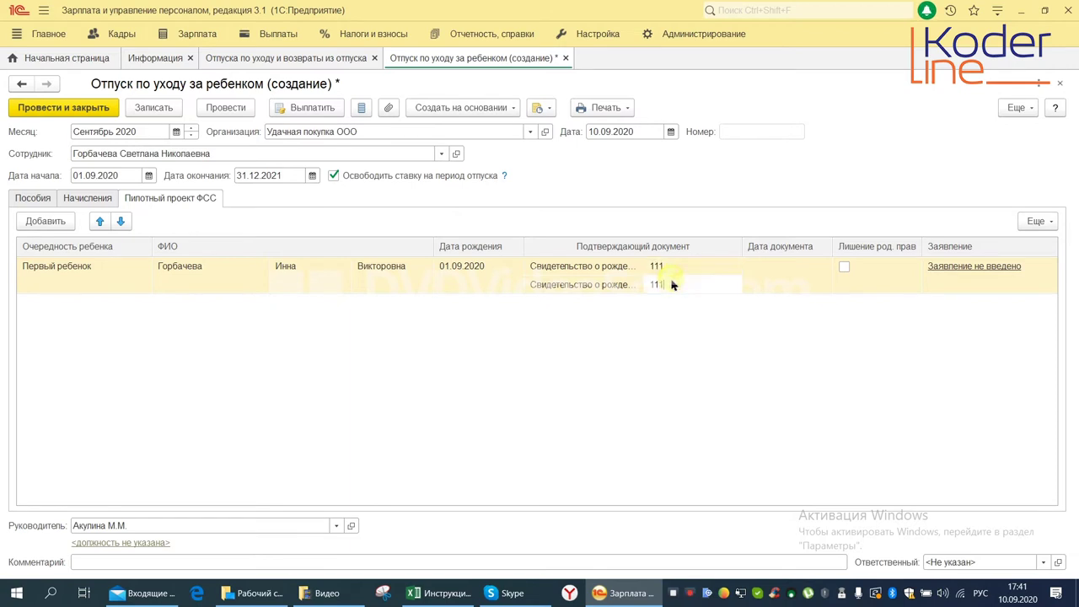
{"action": "type", "text": "11111"}
{"action": "left_click", "coordinate": [805, 284]}
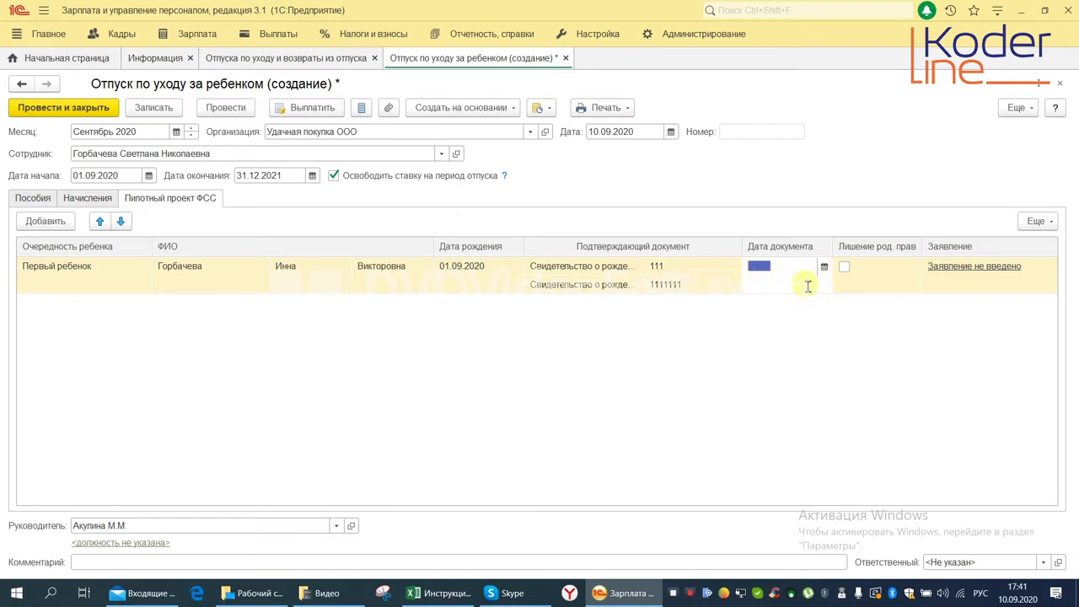
{"action": "type", "text": "02092020"}
{"action": "left_click", "coordinate": [554, 374]}
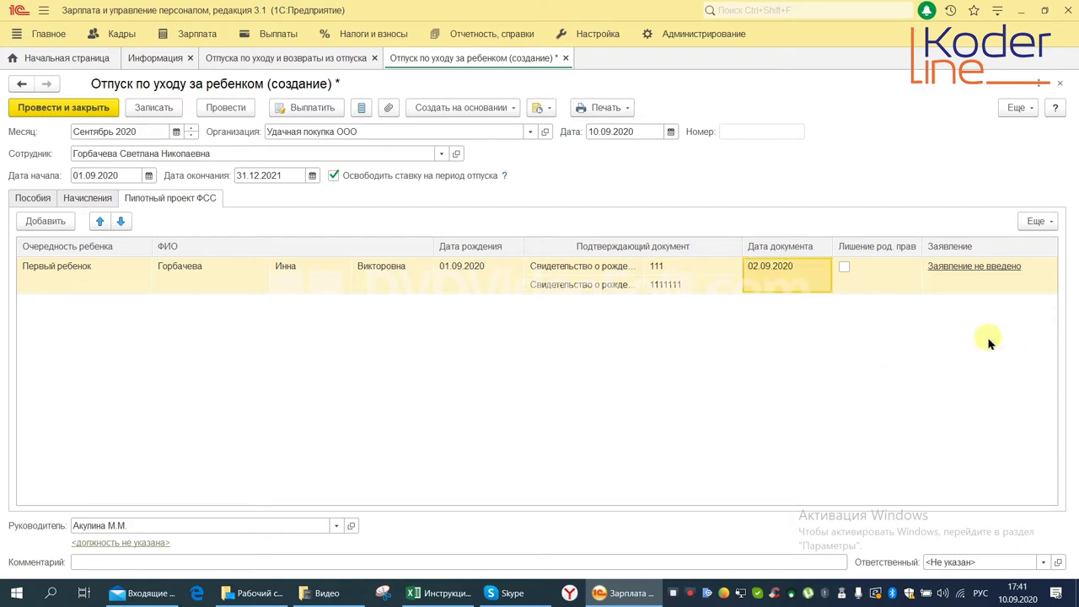
{"action": "left_click", "coordinate": [974, 266]}
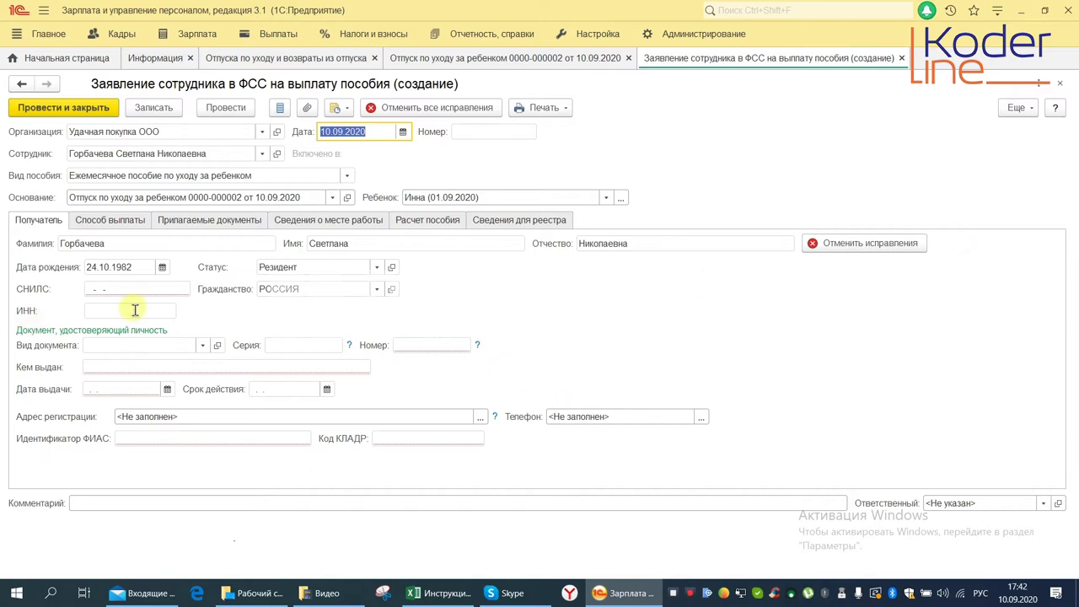
Review the recipient's SNILS, issuing authority, issue date and FIAS identifier fields
{"action": "left_click", "coordinate": [121, 289]}
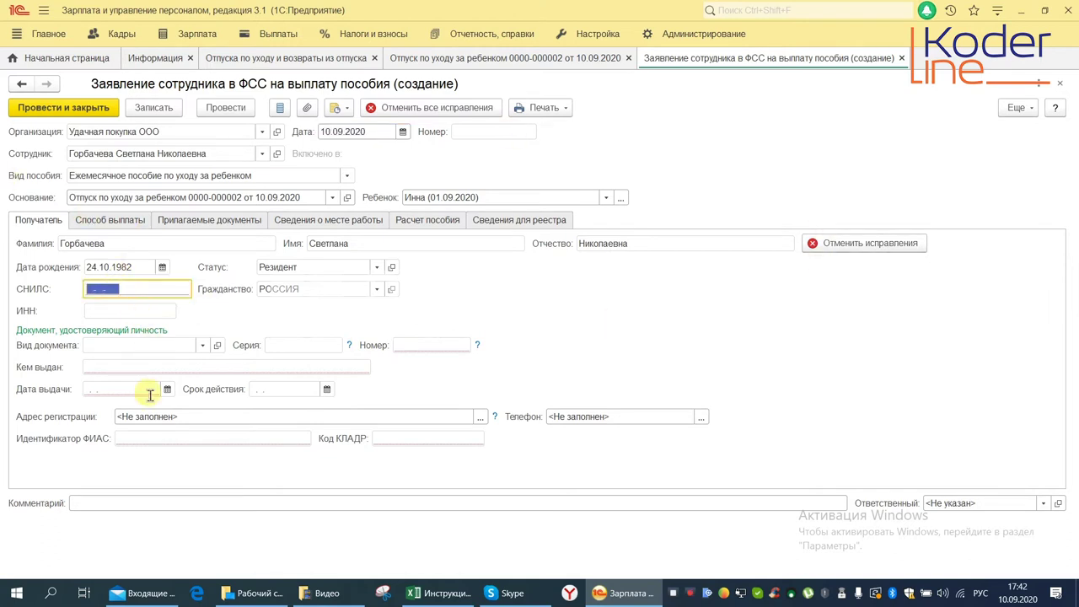
{"action": "left_click", "coordinate": [116, 367]}
{"action": "left_click", "coordinate": [114, 389]}
{"action": "left_click", "coordinate": [167, 440]}
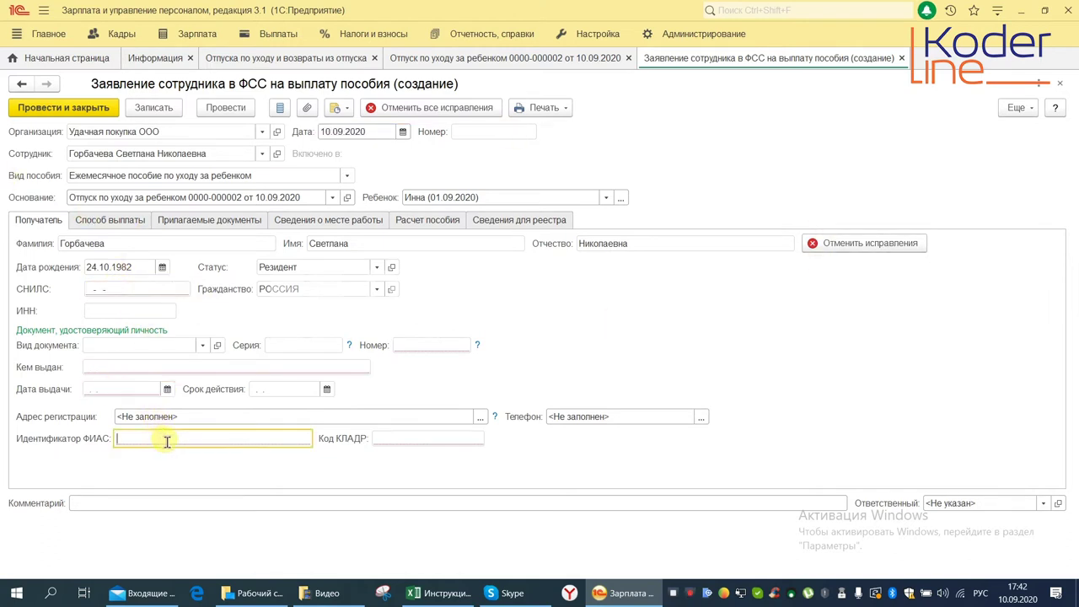
Browse the payment, documents, workplace, calculation and registry sections, then close the application
{"action": "left_click", "coordinate": [105, 220]}
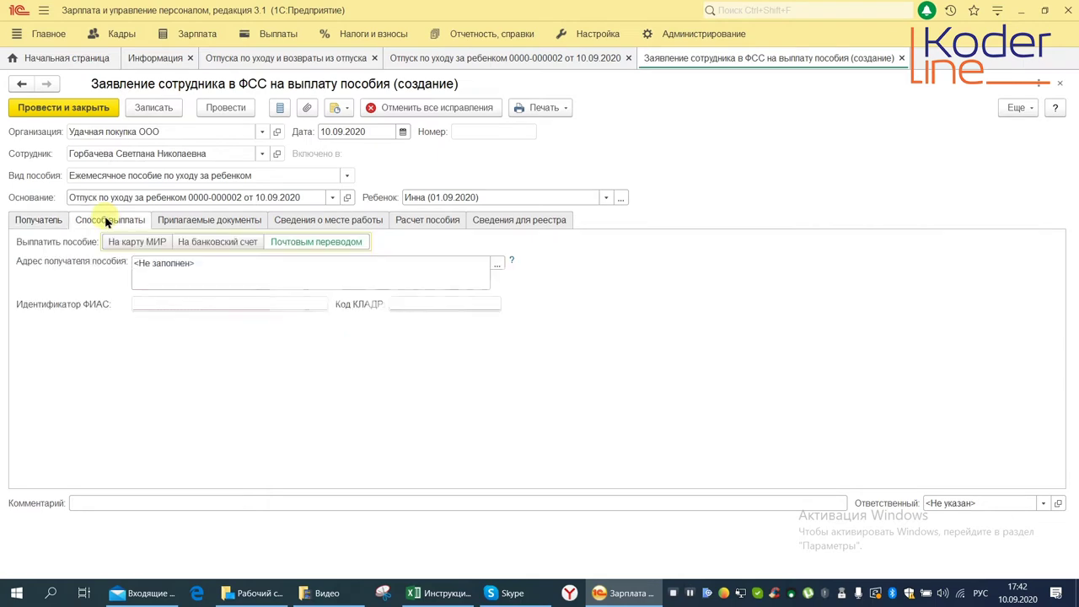
{"action": "left_click", "coordinate": [211, 220]}
{"action": "left_click", "coordinate": [310, 220]}
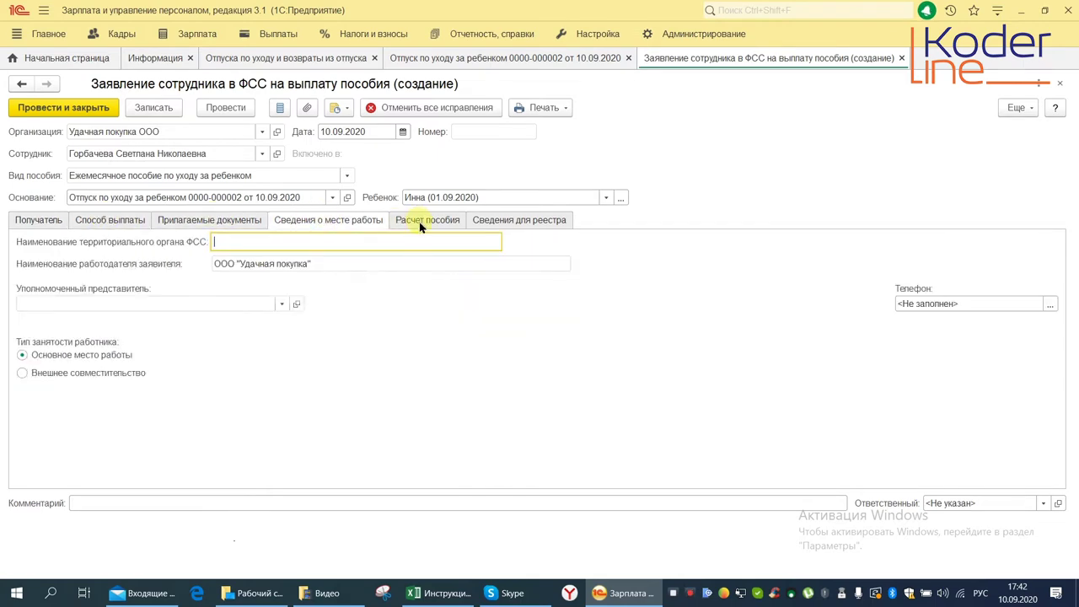
{"action": "left_click", "coordinate": [421, 224]}
{"action": "left_click", "coordinate": [514, 219]}
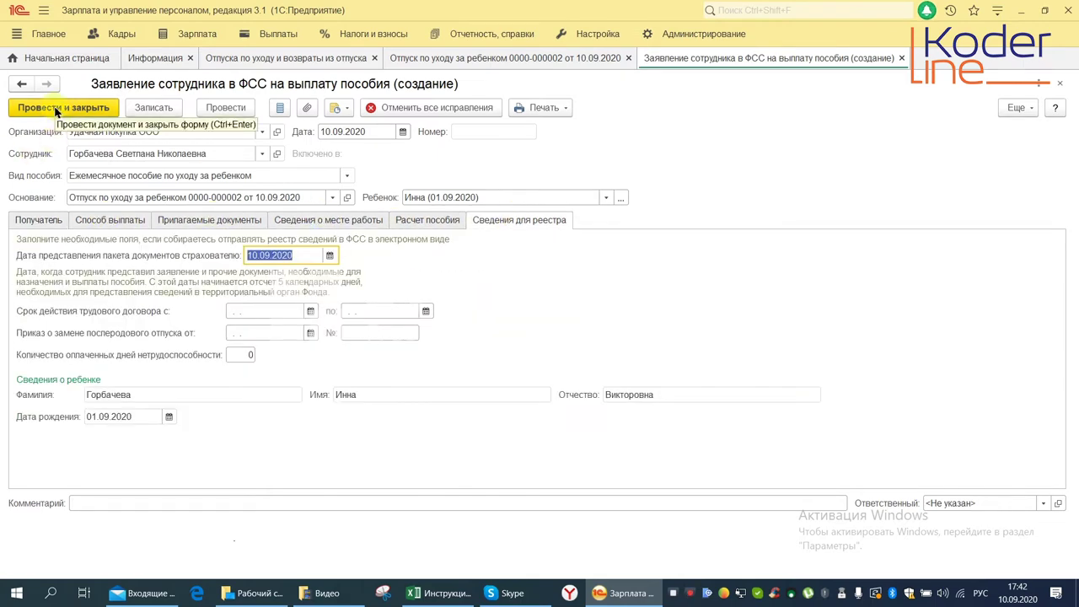
{"action": "left_click", "coordinate": [1060, 84]}
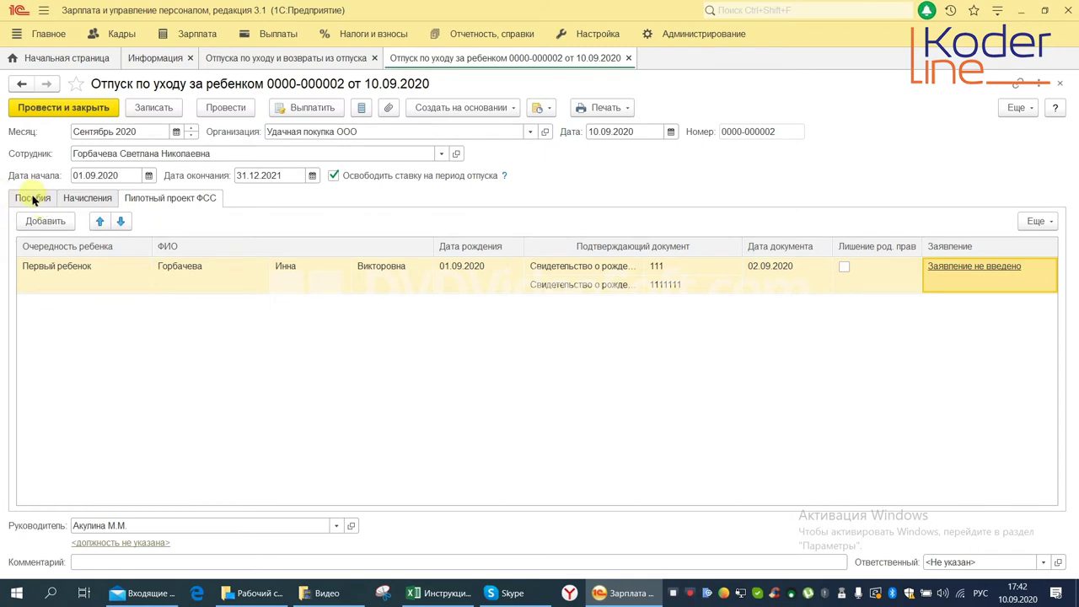
Open the average daily earnings calculation data from the Пособия section
{"action": "left_click", "coordinate": [33, 198]}
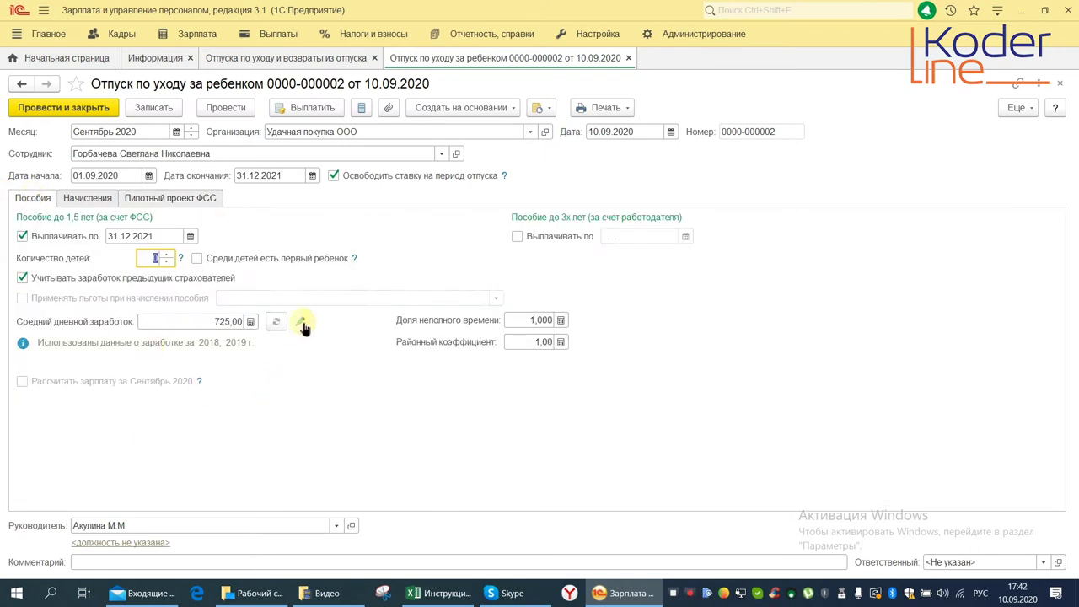
{"action": "left_click", "coordinate": [302, 324]}
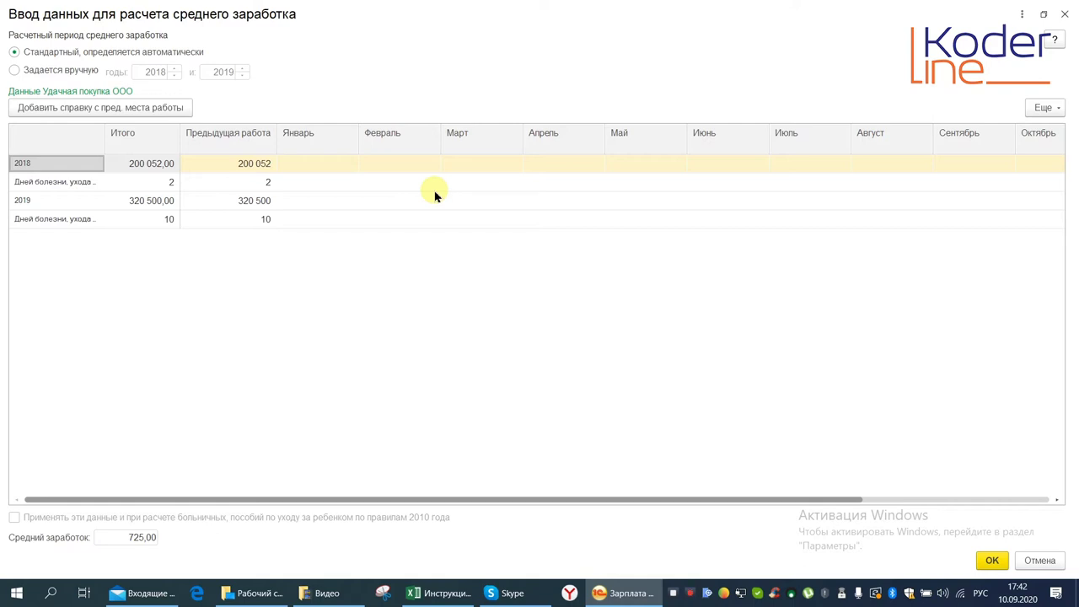
Try manual years 2017–2018 and a previous-job certificate, then cancel all average-earnings changes
{"action": "left_click", "coordinate": [16, 72]}
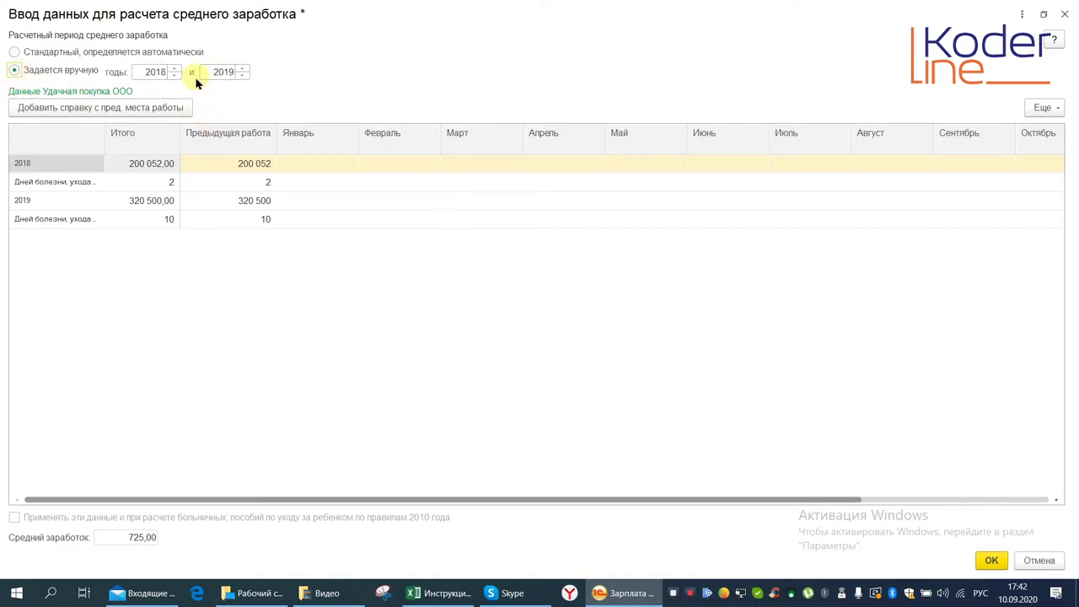
{"action": "left_click", "coordinate": [242, 76]}
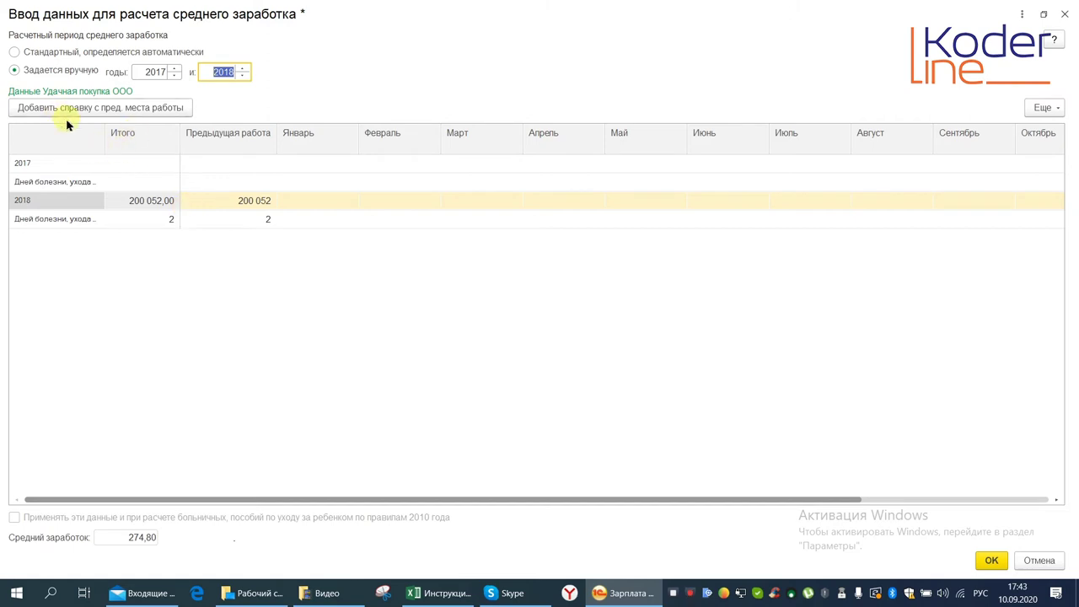
{"action": "left_click", "coordinate": [88, 108]}
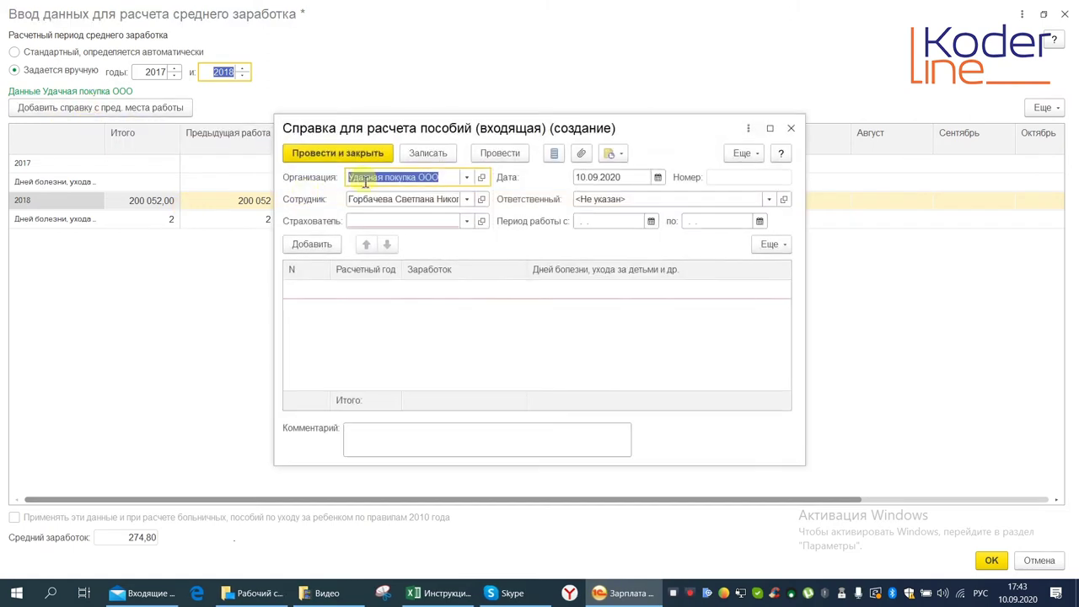
{"action": "left_click", "coordinate": [379, 223]}
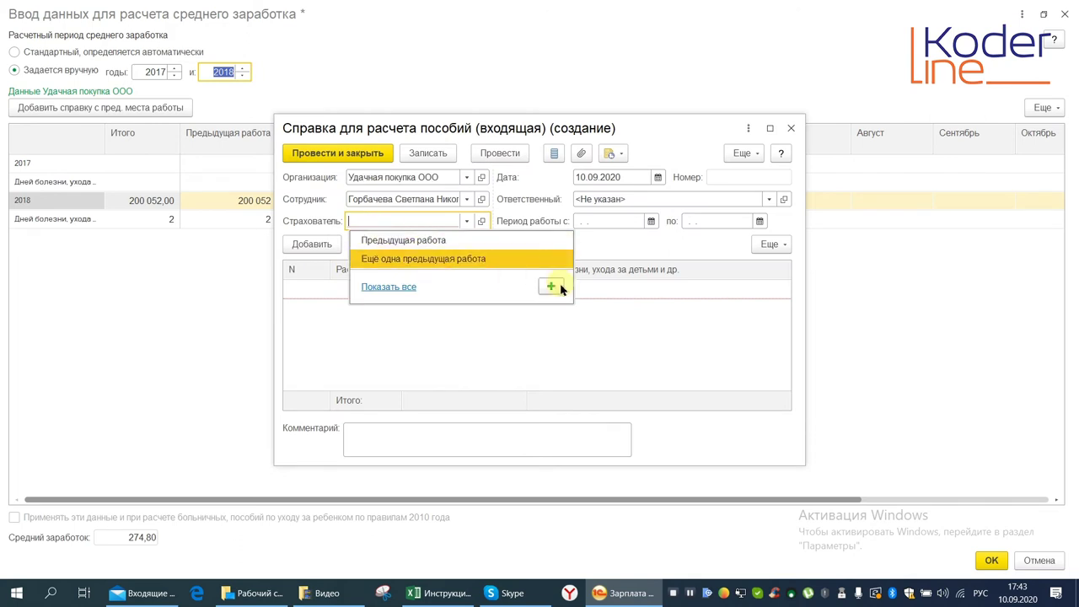
{"action": "left_click", "coordinate": [514, 402]}
{"action": "left_click", "coordinate": [306, 243]}
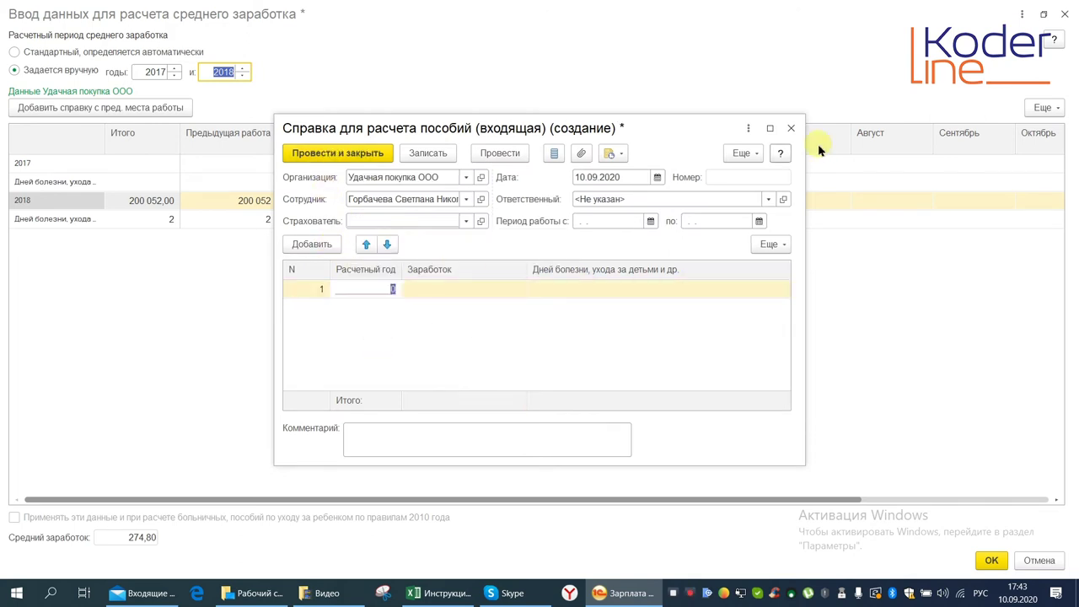
{"action": "left_click", "coordinate": [791, 129]}
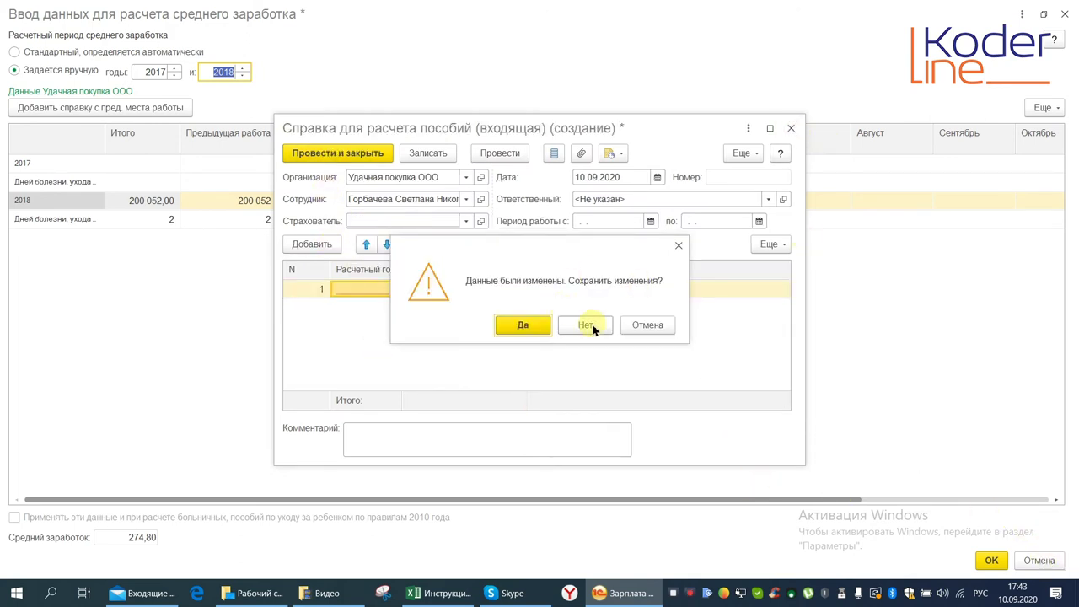
{"action": "left_click", "coordinate": [587, 324]}
{"action": "left_click", "coordinate": [1043, 560]}
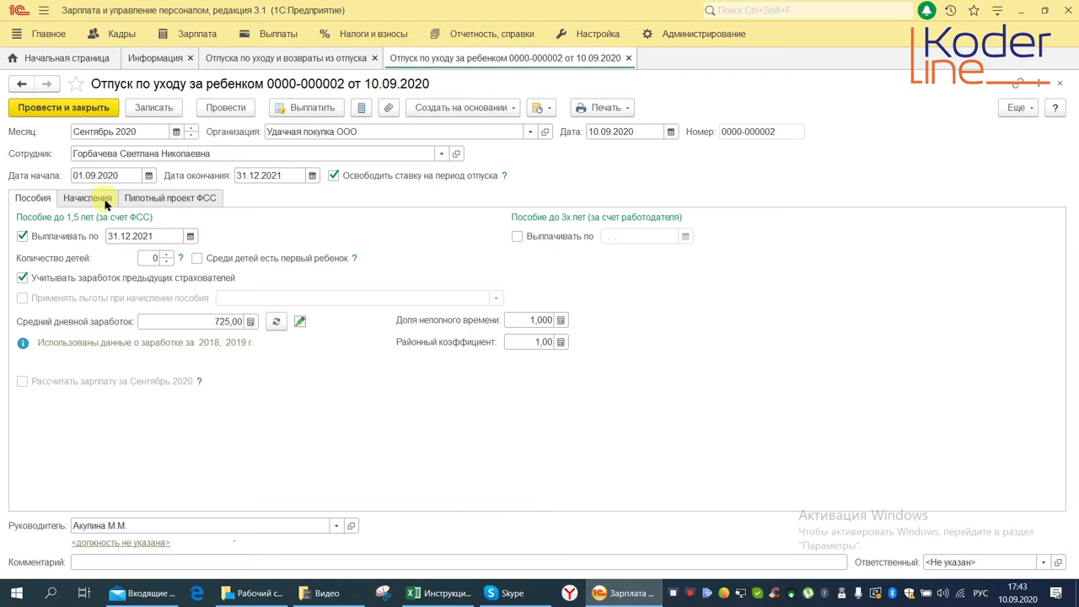
Set the number of children to 2 with the first-child flag cleared, then view the accruals
{"action": "left_click", "coordinate": [166, 253]}
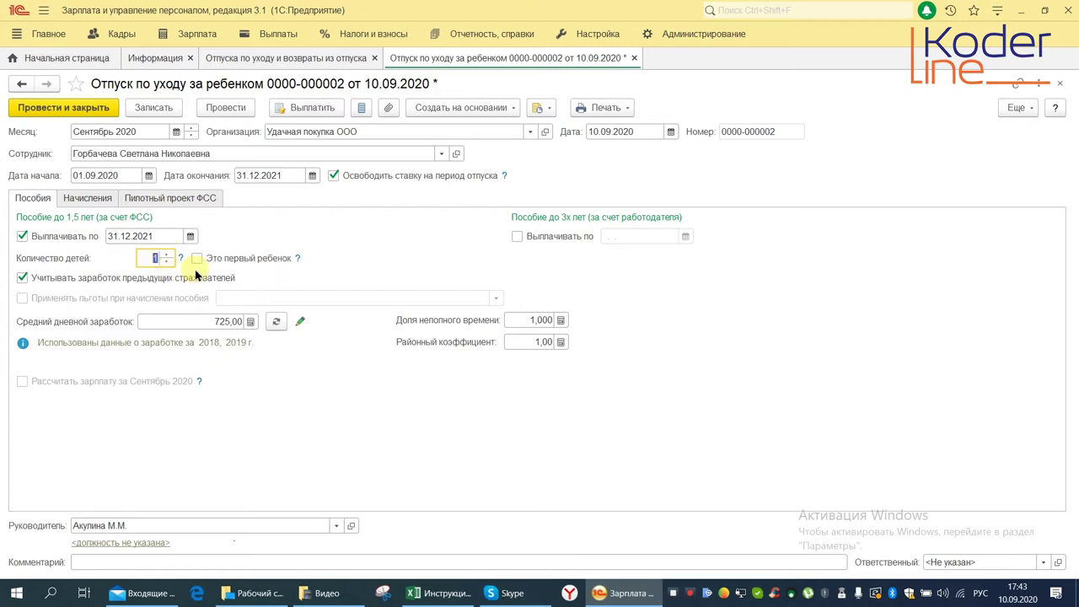
{"action": "left_click", "coordinate": [203, 260]}
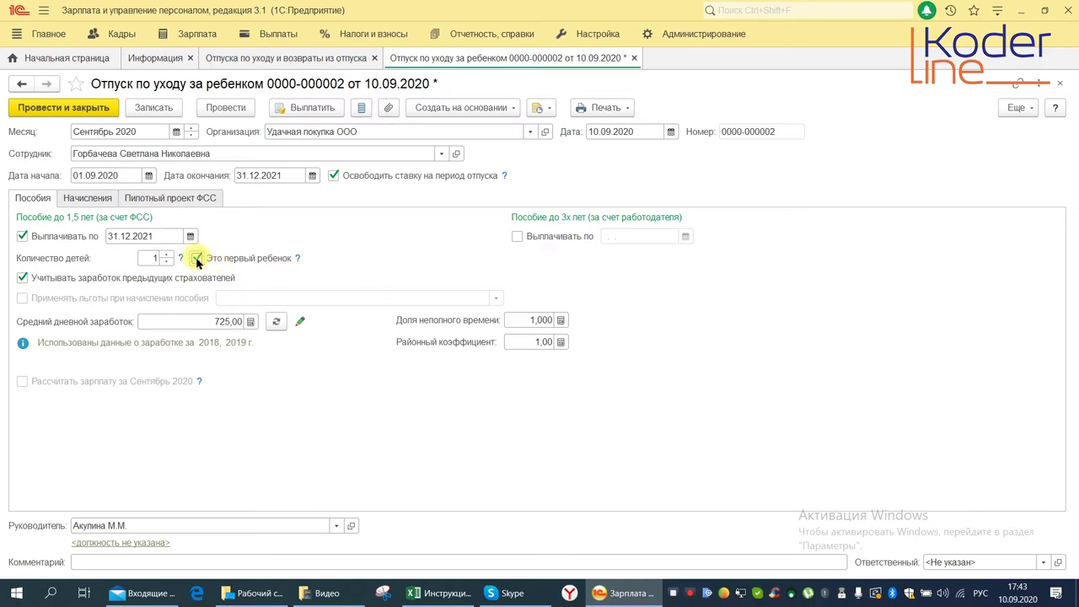
{"action": "left_click", "coordinate": [196, 260]}
{"action": "left_click", "coordinate": [152, 258]}
{"action": "type", "text": "1"}
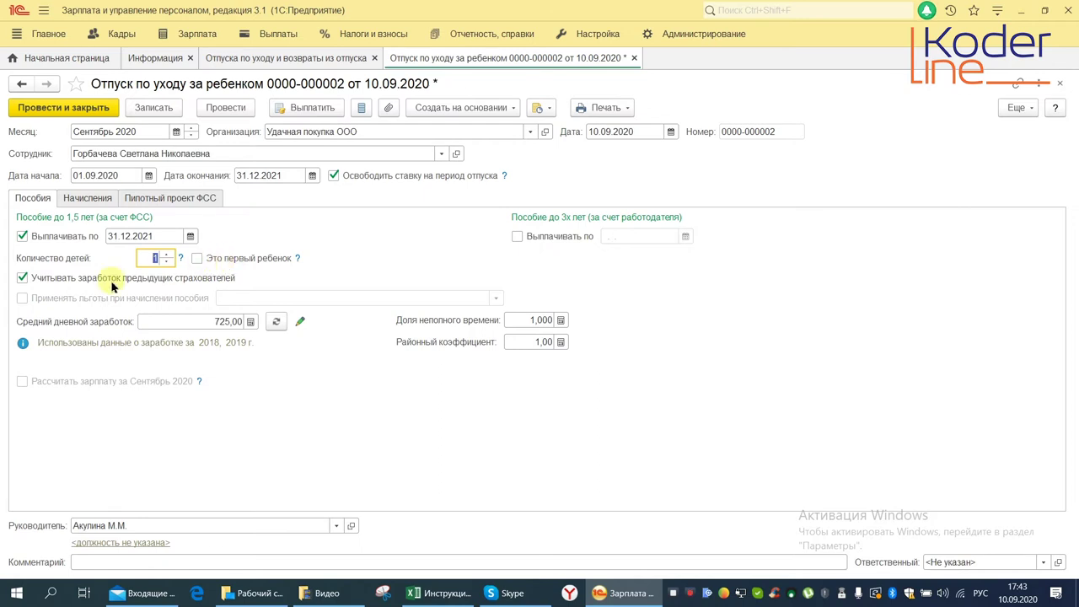
{"action": "left_click", "coordinate": [167, 254]}
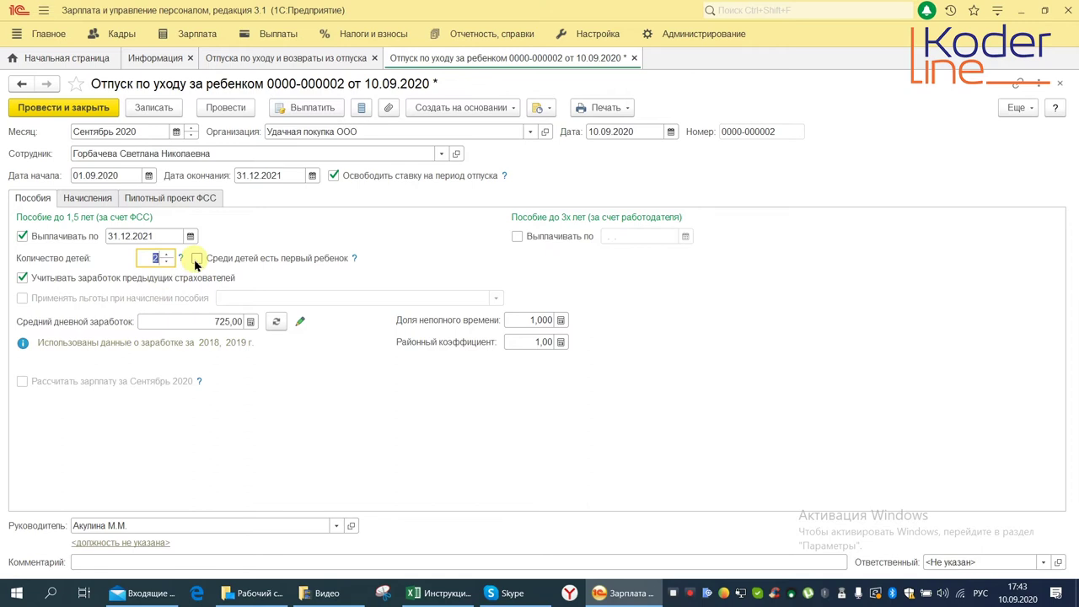
{"action": "left_click", "coordinate": [196, 261]}
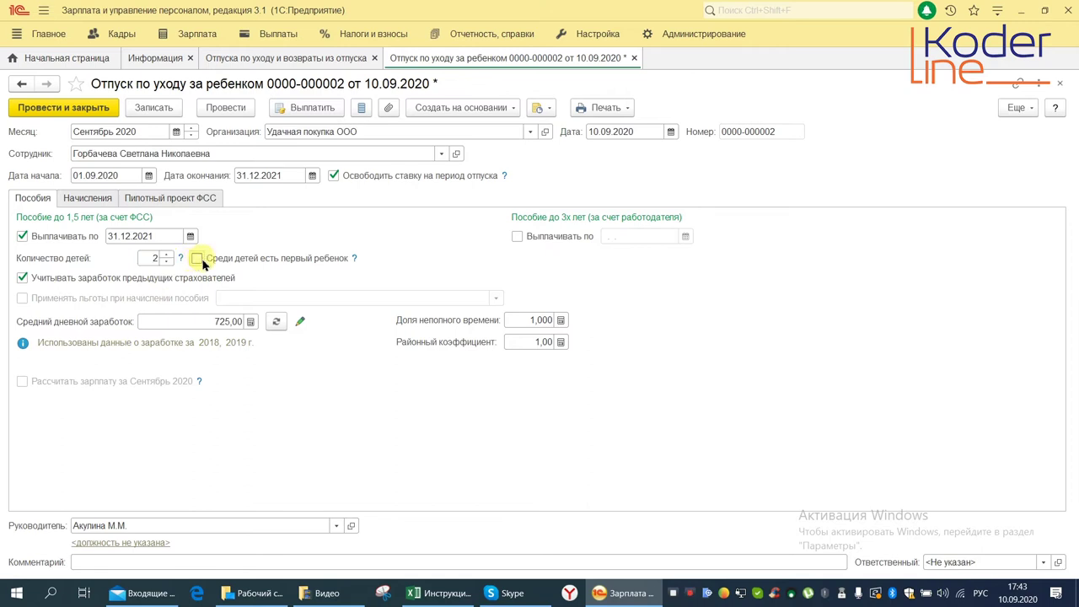
{"action": "left_click", "coordinate": [196, 261]}
{"action": "left_click", "coordinate": [152, 257]}
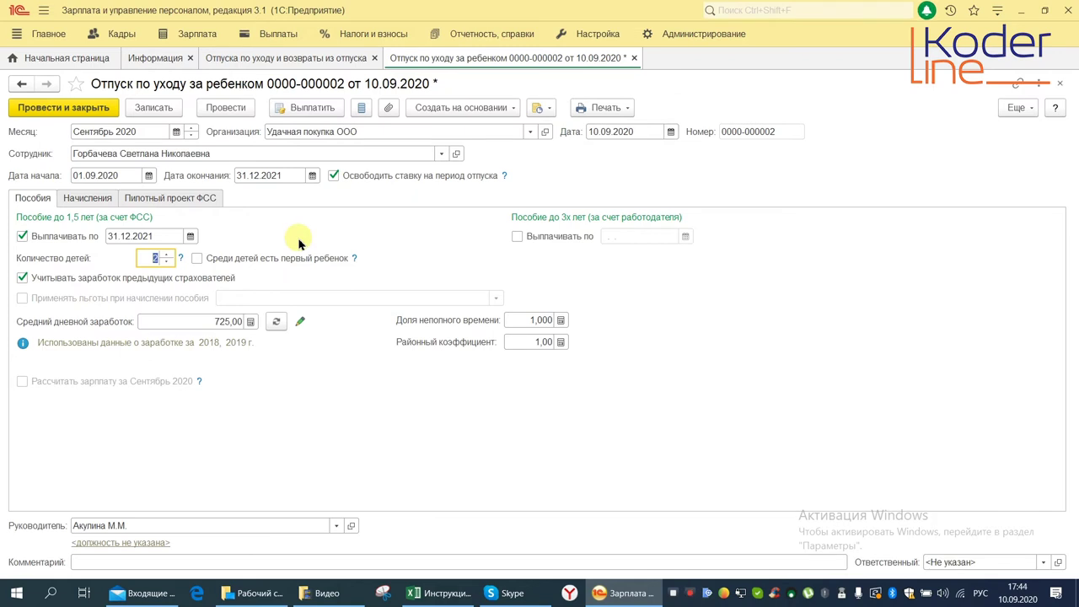
{"action": "left_click", "coordinate": [91, 199]}
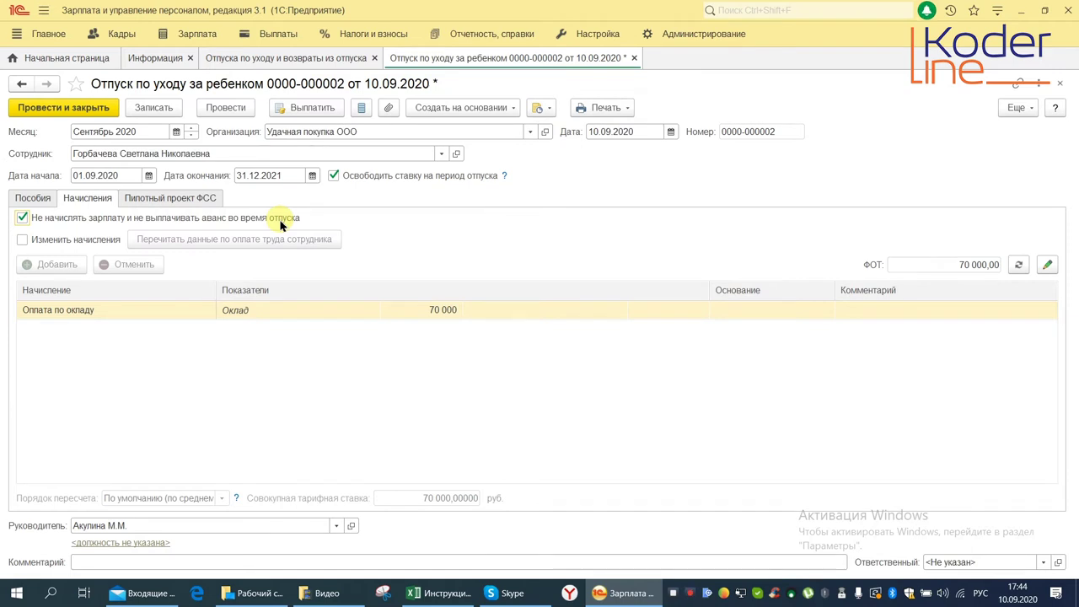
Tick 'Не начислять зарплату и не выплачивать аванс во время отпуска' and 'Изменить начисления' for the leave
{"action": "left_click", "coordinate": [22, 217]}
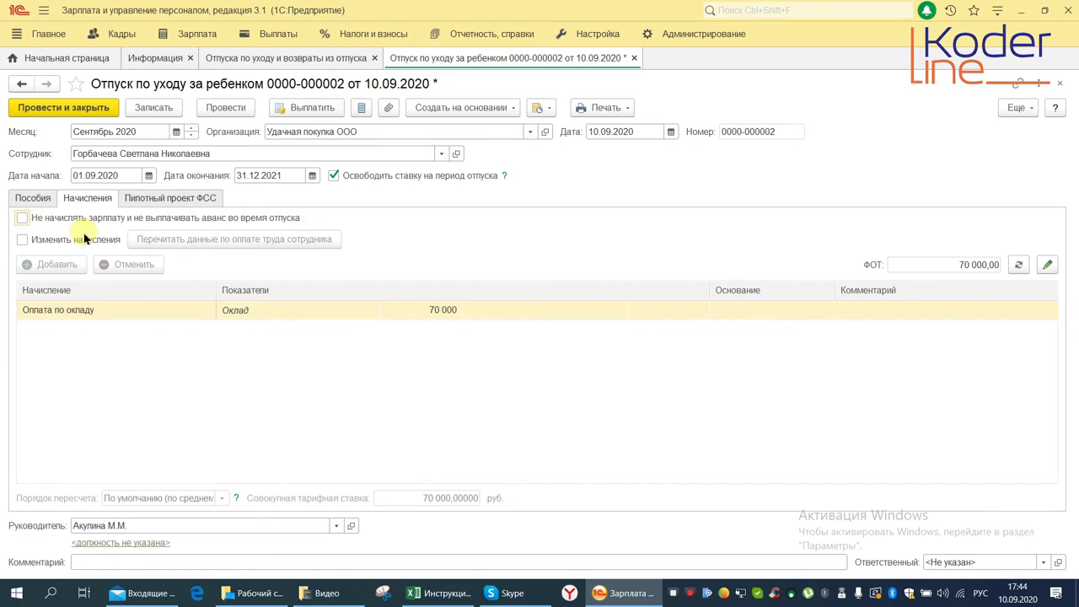
{"action": "left_click", "coordinate": [22, 218]}
{"action": "left_click", "coordinate": [23, 240]}
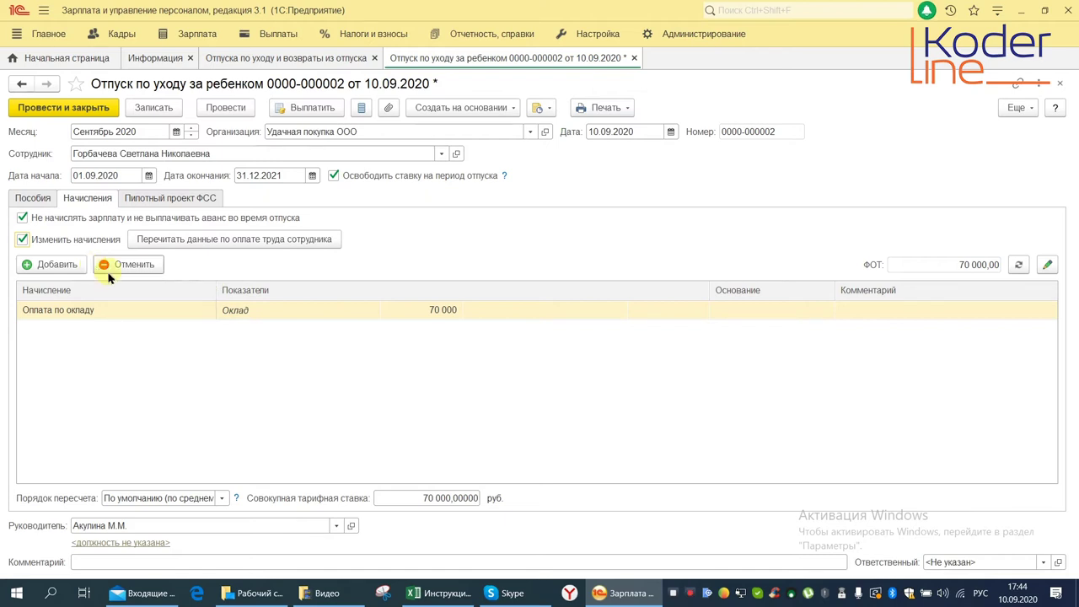
Review which HR documents the hires, transfers and dismissals list offers, then return to the leave
{"action": "left_click", "coordinate": [123, 35]}
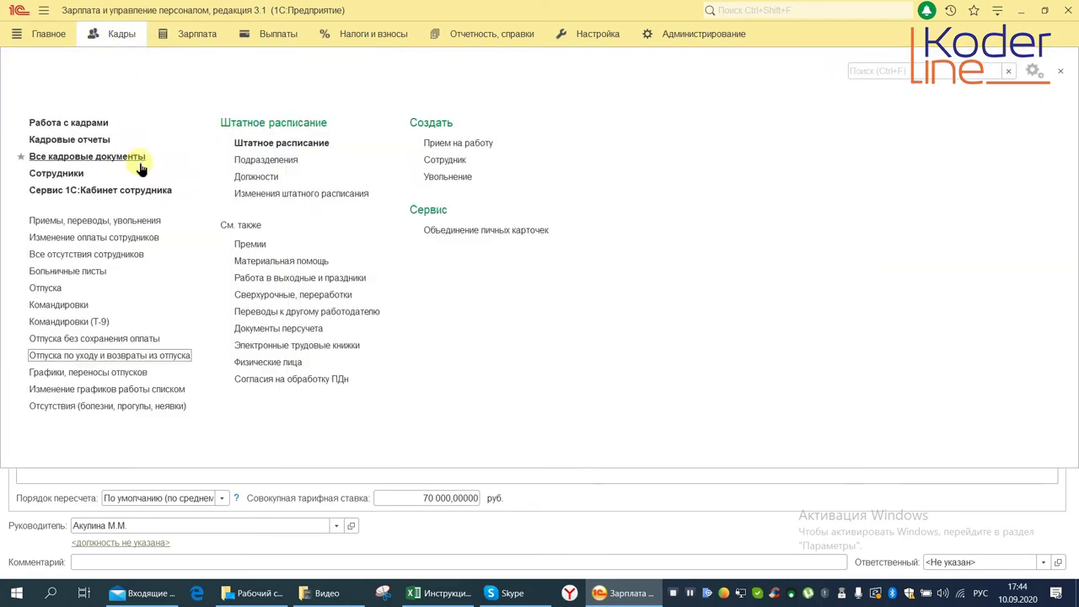
{"action": "left_click", "coordinate": [125, 221]}
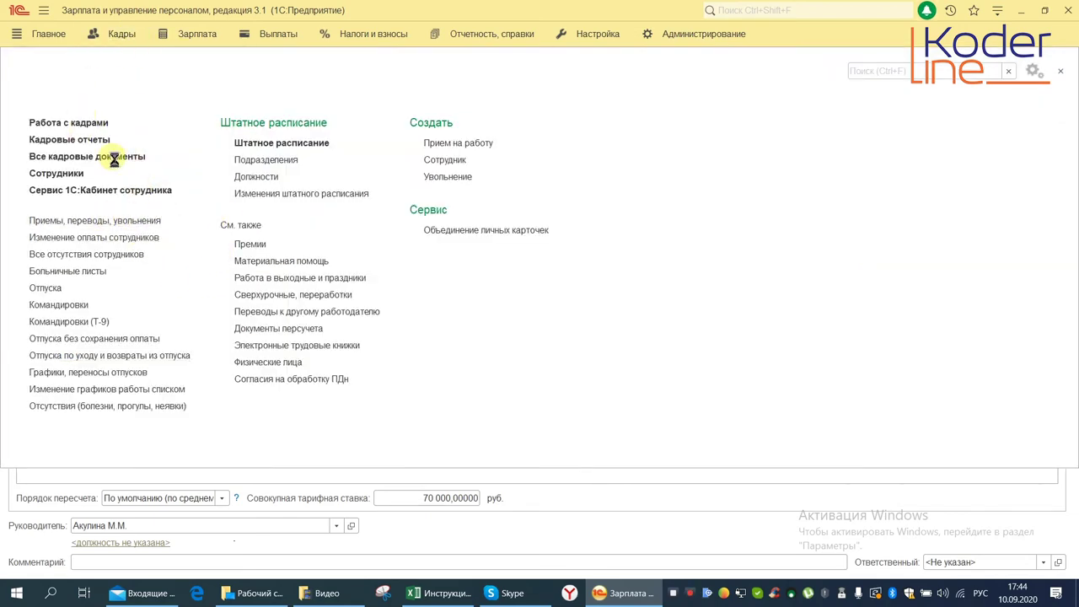
{"action": "left_click", "coordinate": [35, 152]}
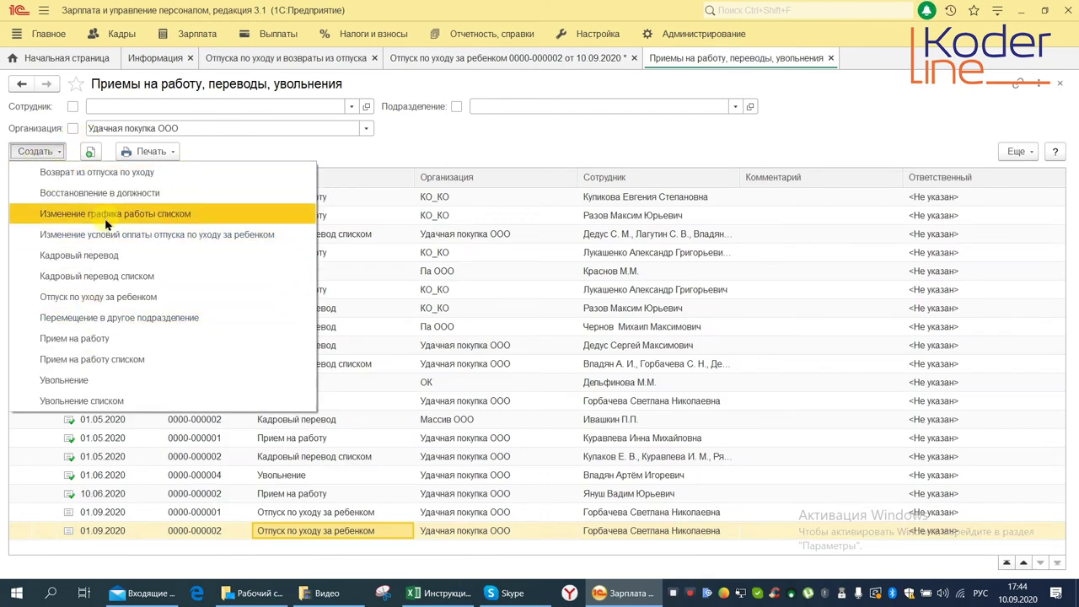
{"action": "left_click", "coordinate": [1060, 83]}
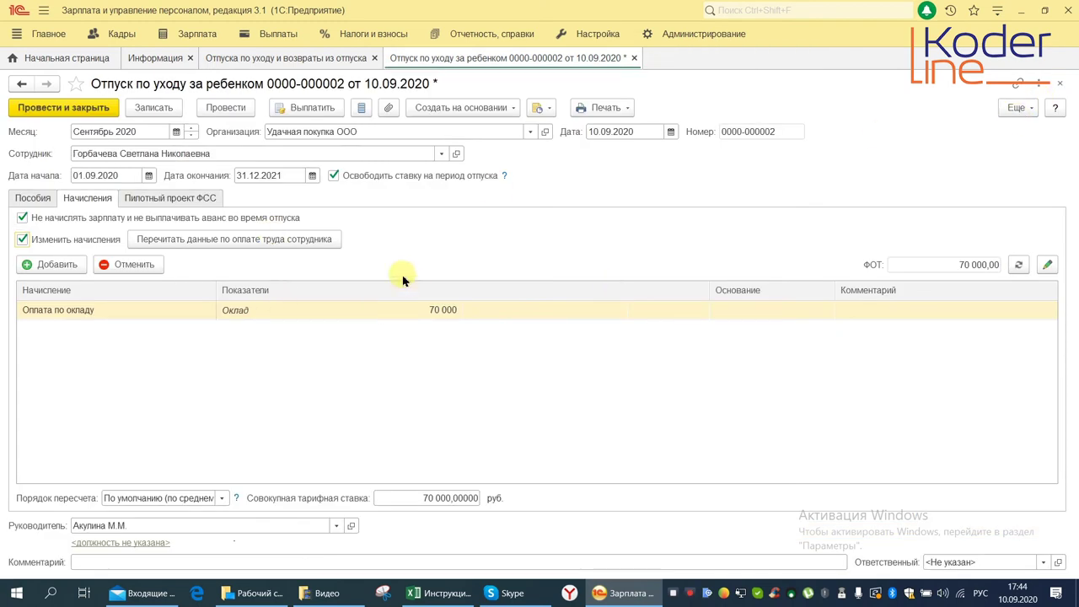
Check the leave's assigned manager and attempt posting, dismissing the children-count warning
{"action": "left_click", "coordinate": [152, 526]}
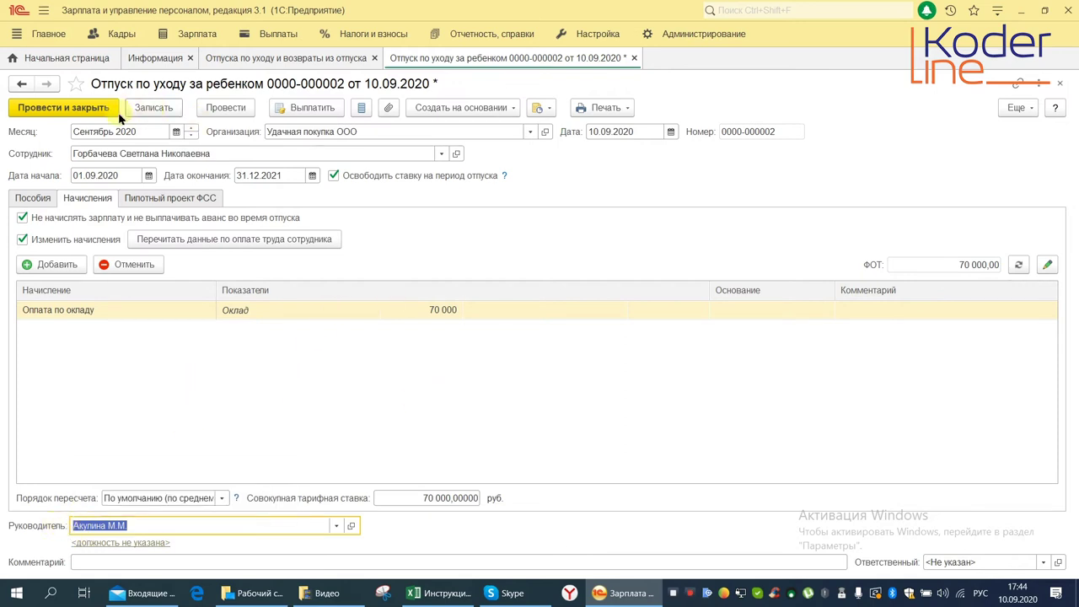
{"action": "left_click", "coordinate": [224, 111]}
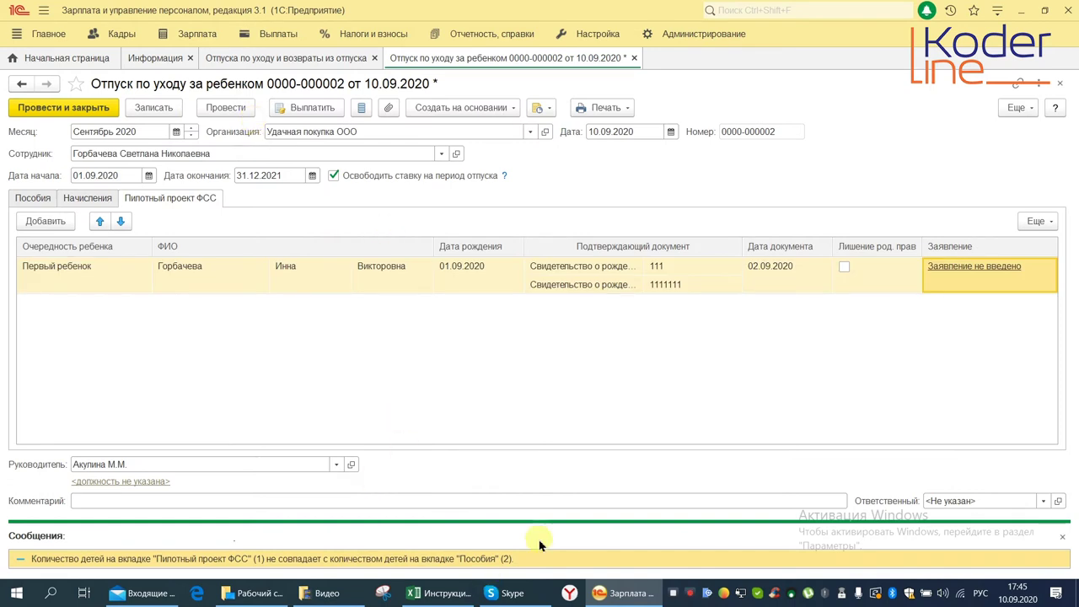
{"action": "left_click", "coordinate": [1066, 536]}
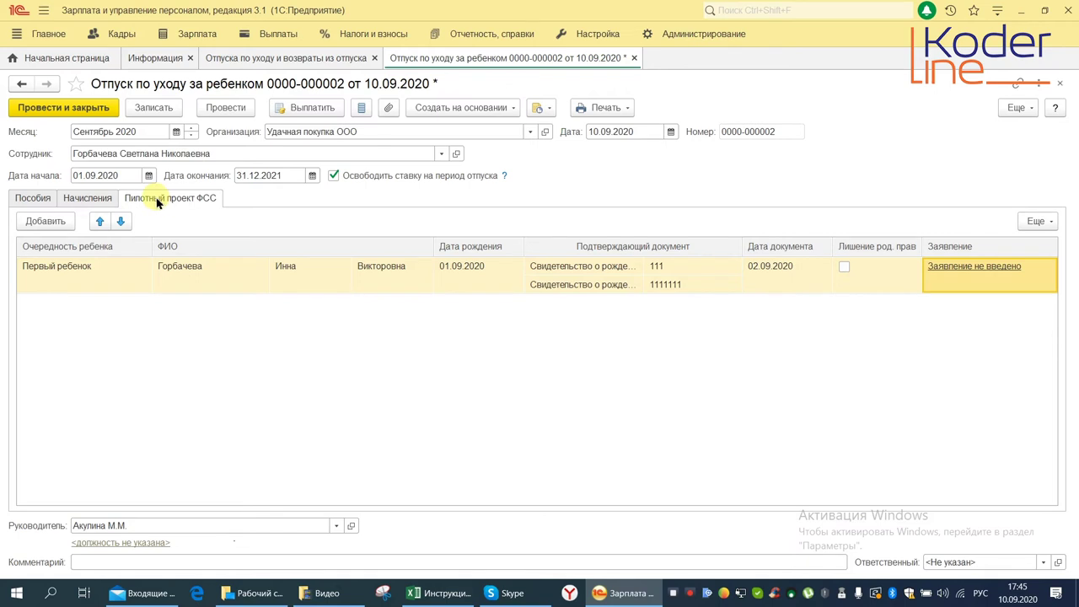
{"action": "left_click", "coordinate": [48, 265]}
{"action": "left_click", "coordinate": [32, 198]}
{"action": "left_click", "coordinate": [155, 257]}
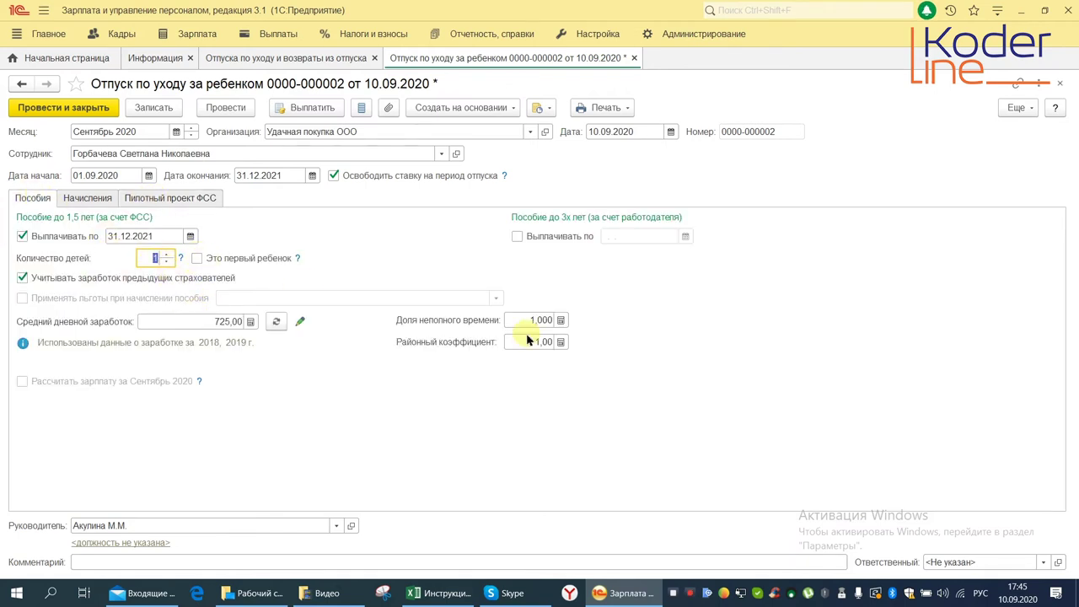
{"action": "left_click", "coordinate": [197, 258]}
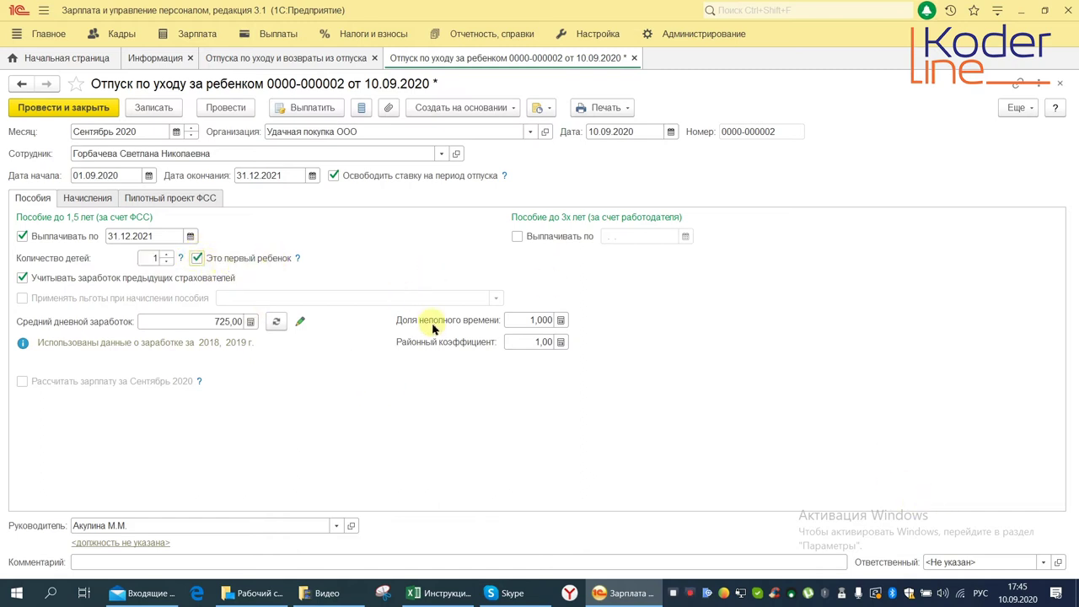
{"action": "left_click", "coordinate": [217, 110]}
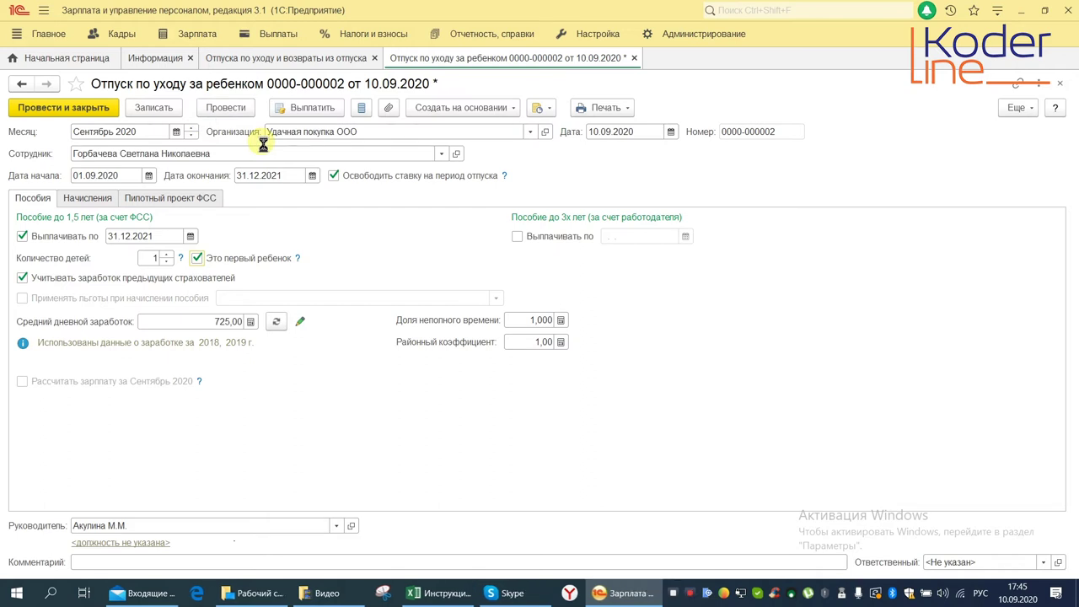
{"action": "left_click", "coordinate": [603, 108]}
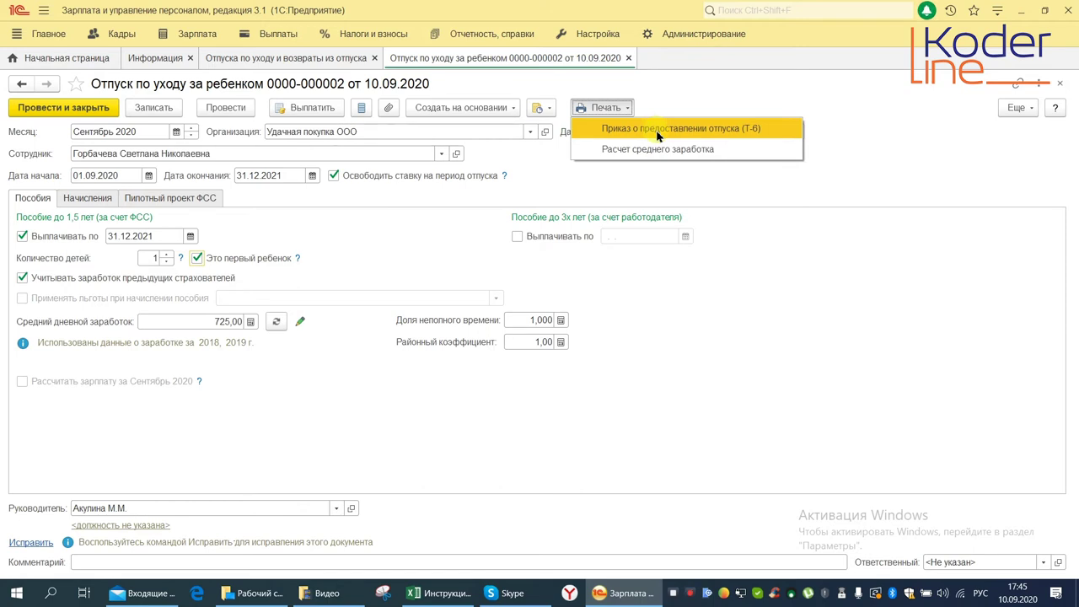
{"action": "left_click", "coordinate": [406, 368]}
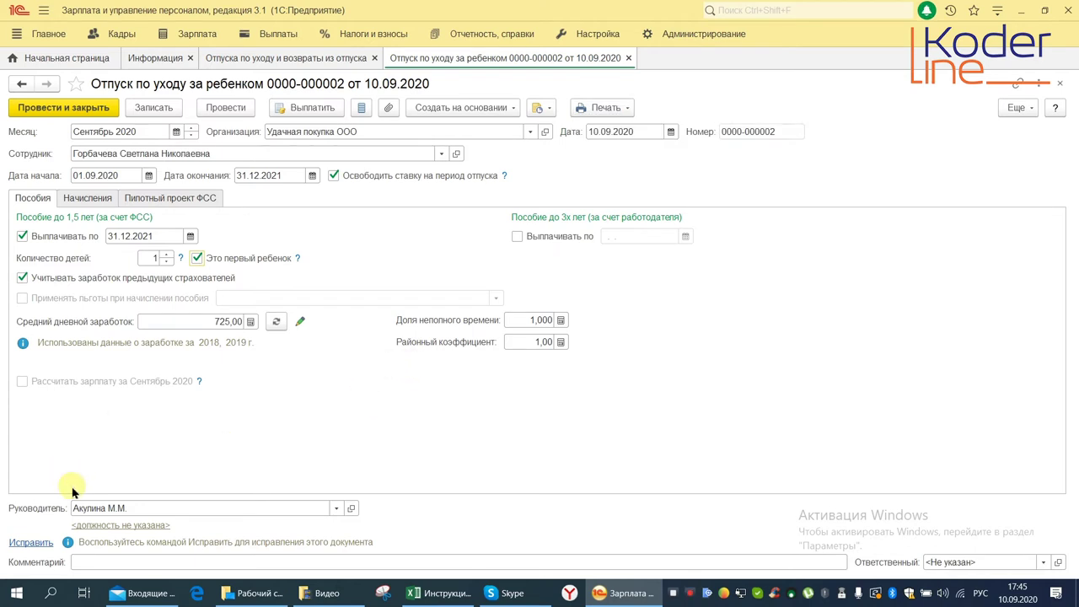
{"action": "left_click", "coordinate": [30, 542]}
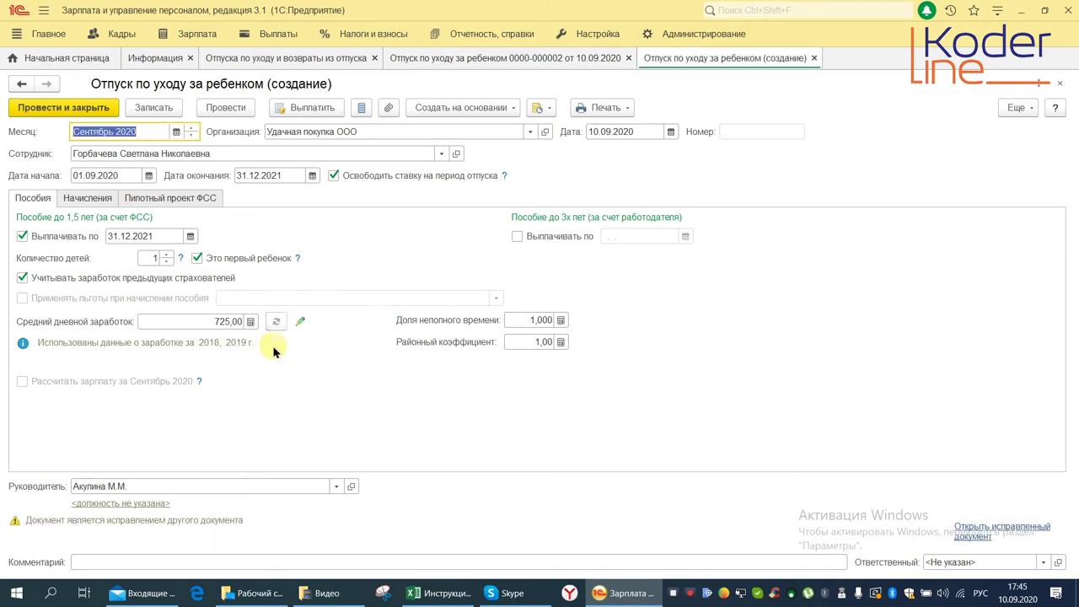
Close the unsaved 'Отпуск по уходу за ребенком (создание)' correction form
{"action": "left_click", "coordinate": [1060, 83]}
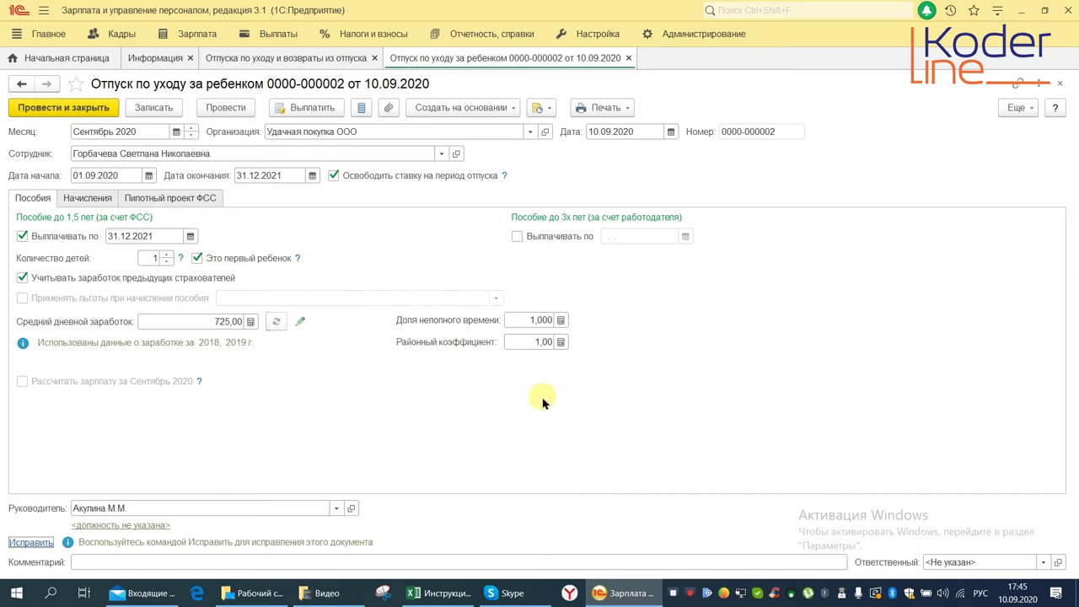
Create an 'Изменение условий оплаты отпуска по уходу за ребенком' from the leave, effective 01.10.2020
{"action": "left_click", "coordinate": [463, 108]}
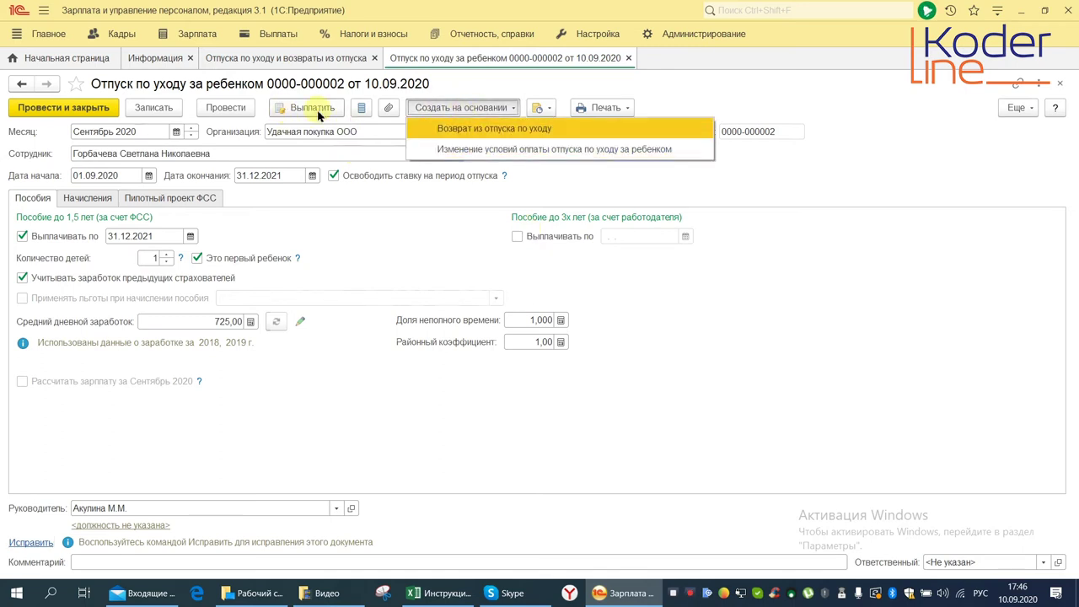
{"action": "left_click", "coordinate": [497, 149]}
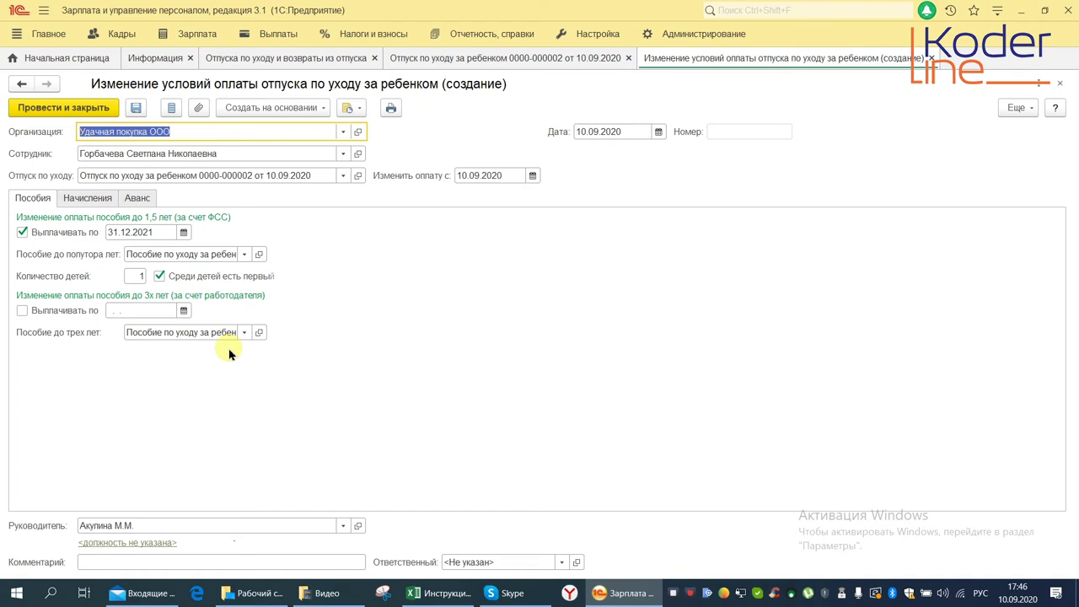
{"action": "left_click", "coordinate": [516, 178]}
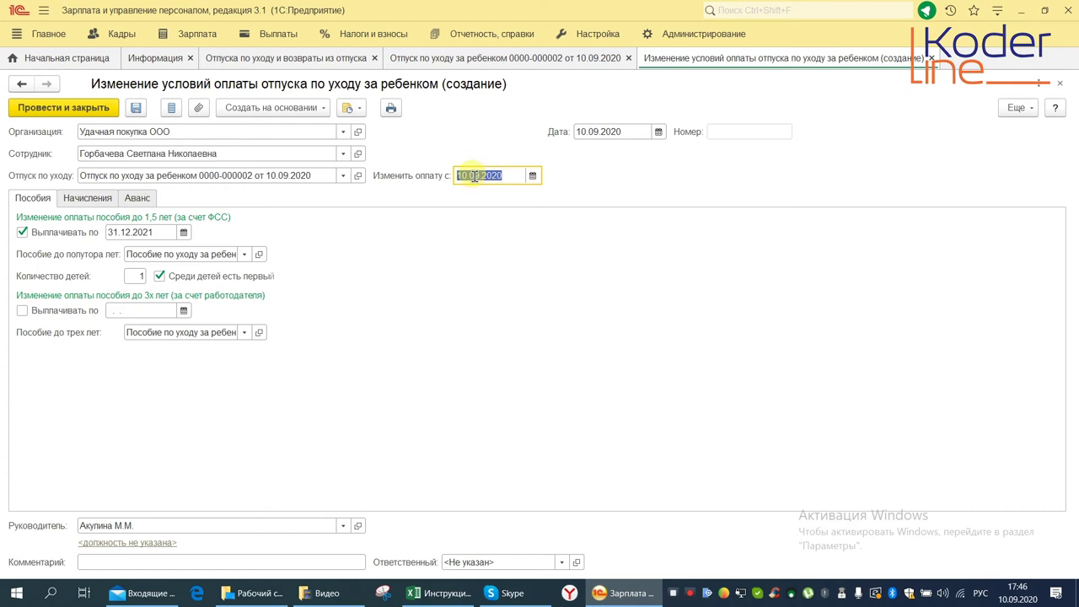
{"action": "type", "text": "01.10"}
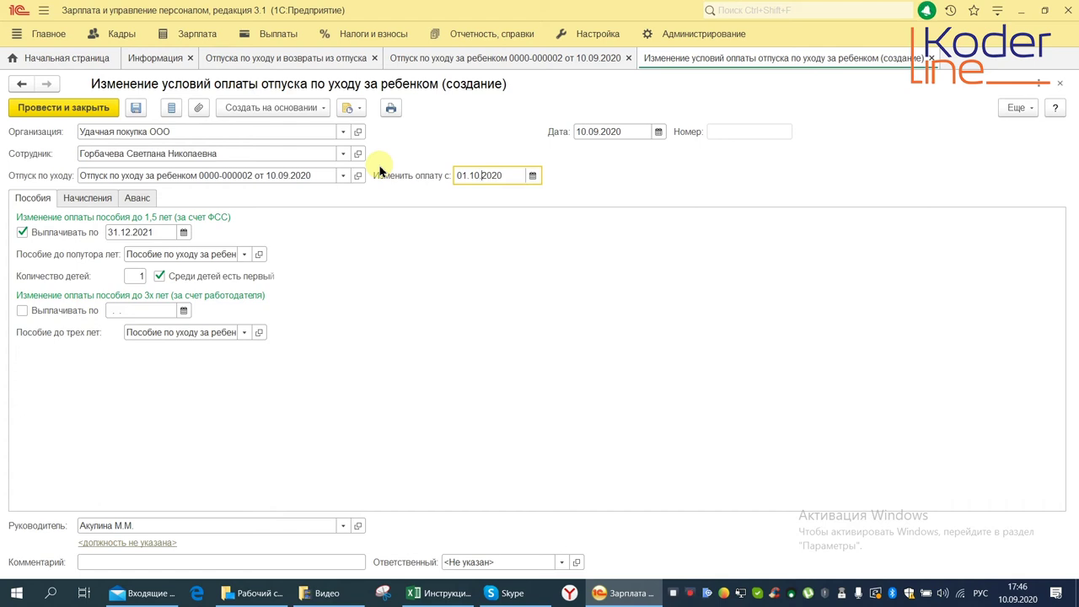
Enable accrual changes and lower the Оклад from 70 000 to 50 000
{"action": "left_click", "coordinate": [114, 198]}
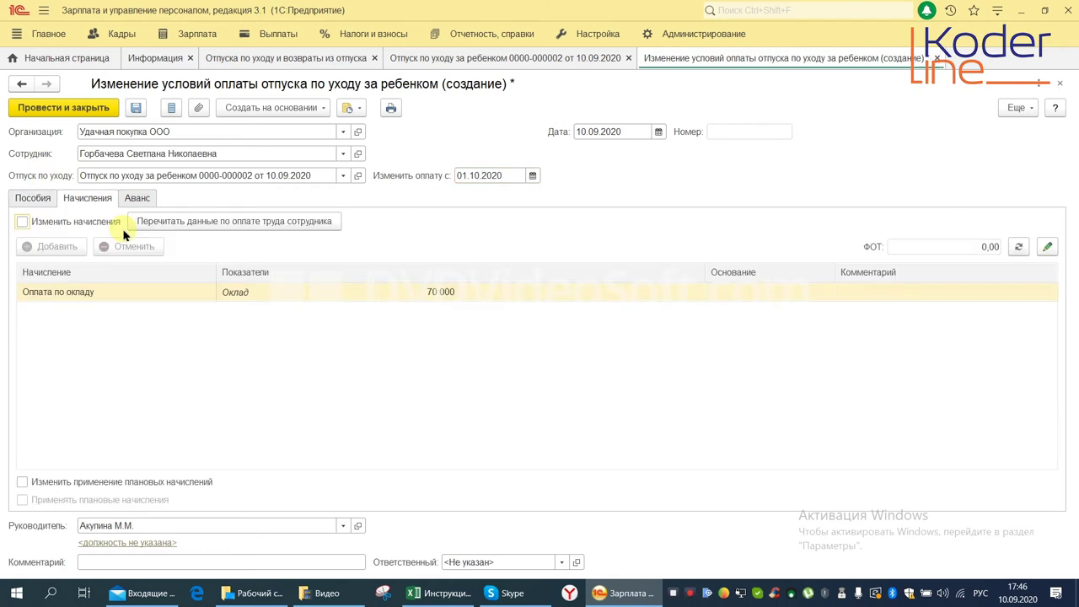
{"action": "left_click", "coordinate": [22, 223]}
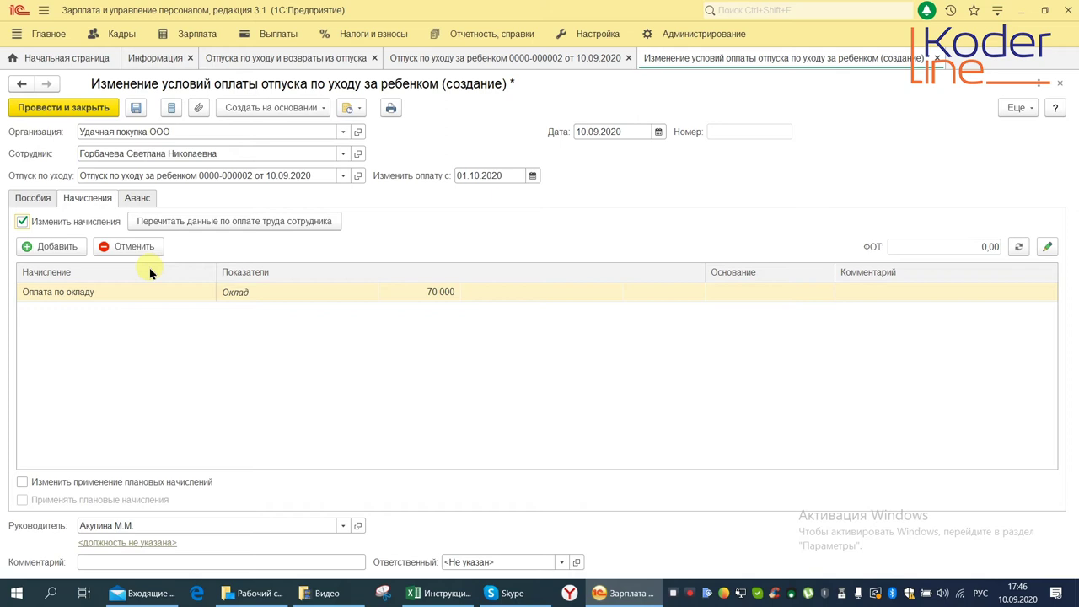
{"action": "double_click", "coordinate": [430, 293]}
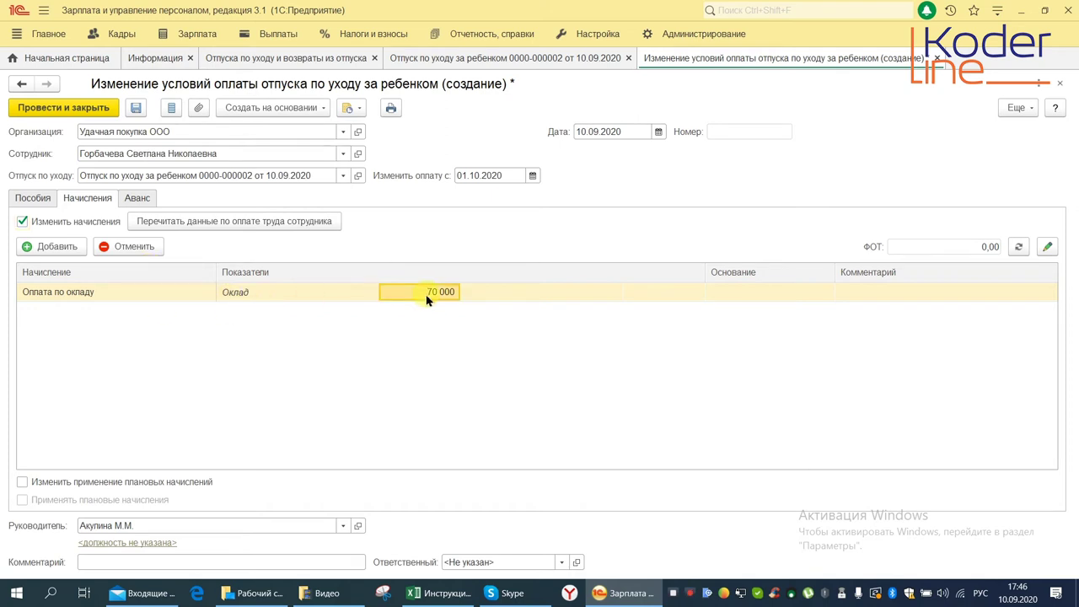
{"action": "type", "text": "50000"}
{"action": "key", "text": "Return"}
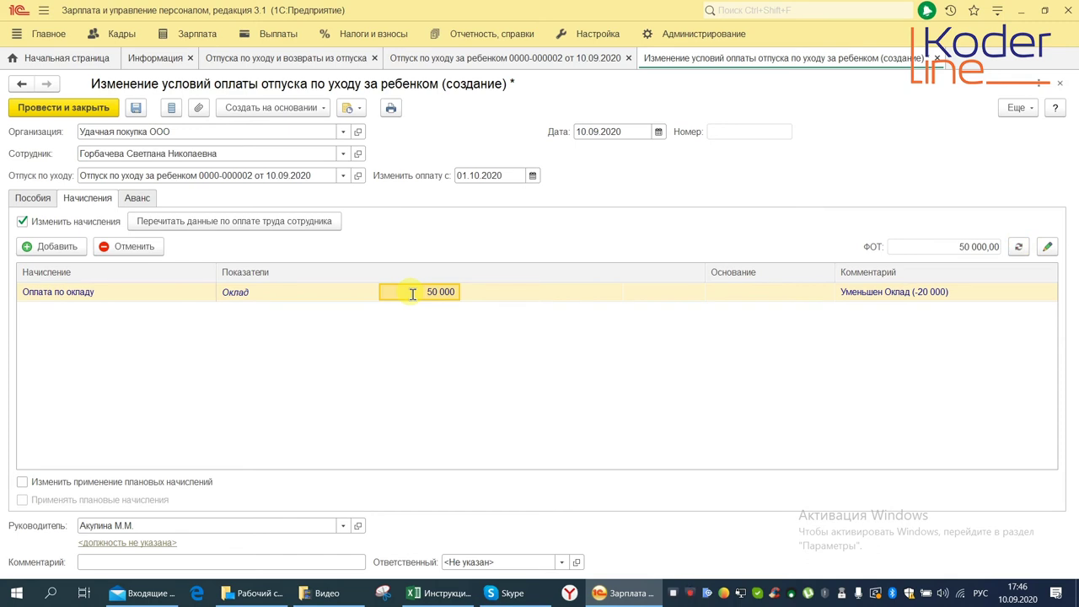
Tick both planned-accrual boxes and post and close the payment-terms change
{"action": "left_click", "coordinate": [23, 484]}
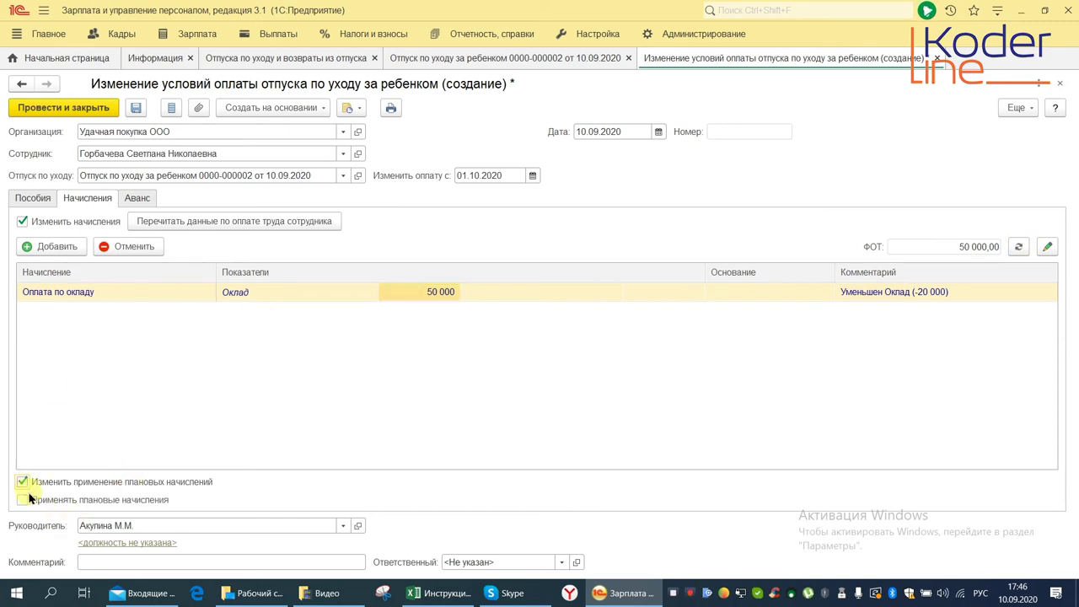
{"action": "left_click", "coordinate": [24, 502]}
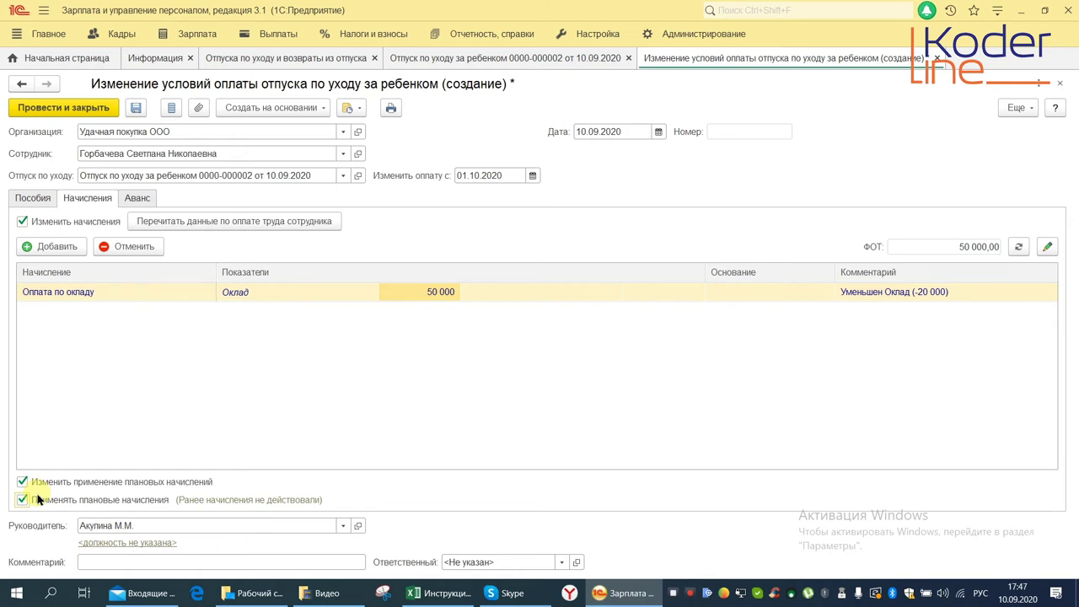
{"action": "left_click", "coordinate": [97, 108]}
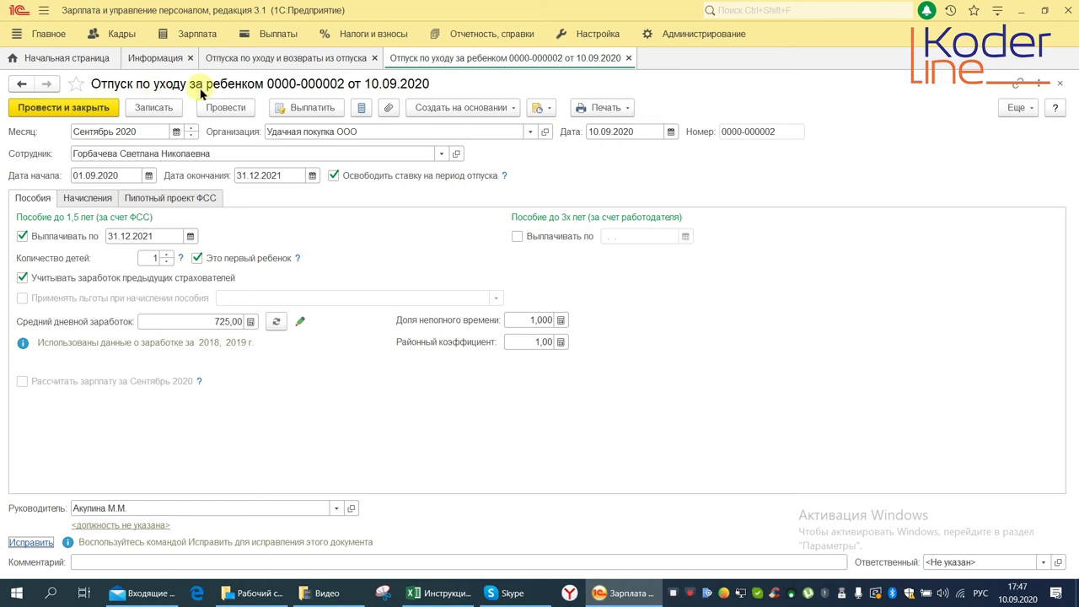
Set the return-from-leave date to 01.12.2020
{"action": "left_click", "coordinate": [444, 107]}
{"action": "left_click", "coordinate": [485, 129]}
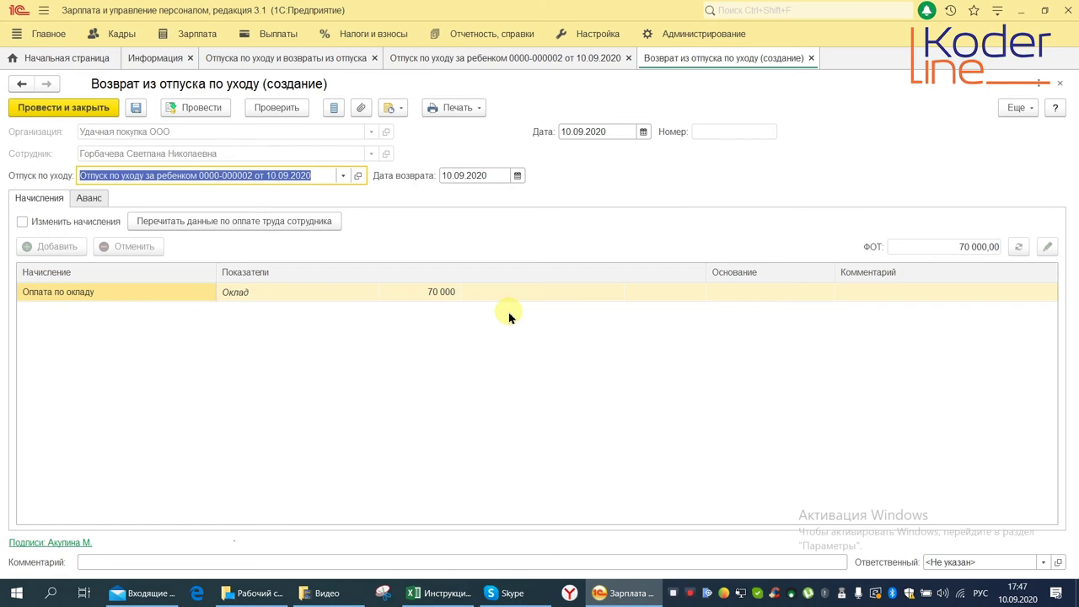
{"action": "left_click", "coordinate": [468, 176]}
{"action": "left_click_drag", "start_coordinate": [466, 176], "coordinate": [442, 176]}
{"action": "type", "text": "0112"}
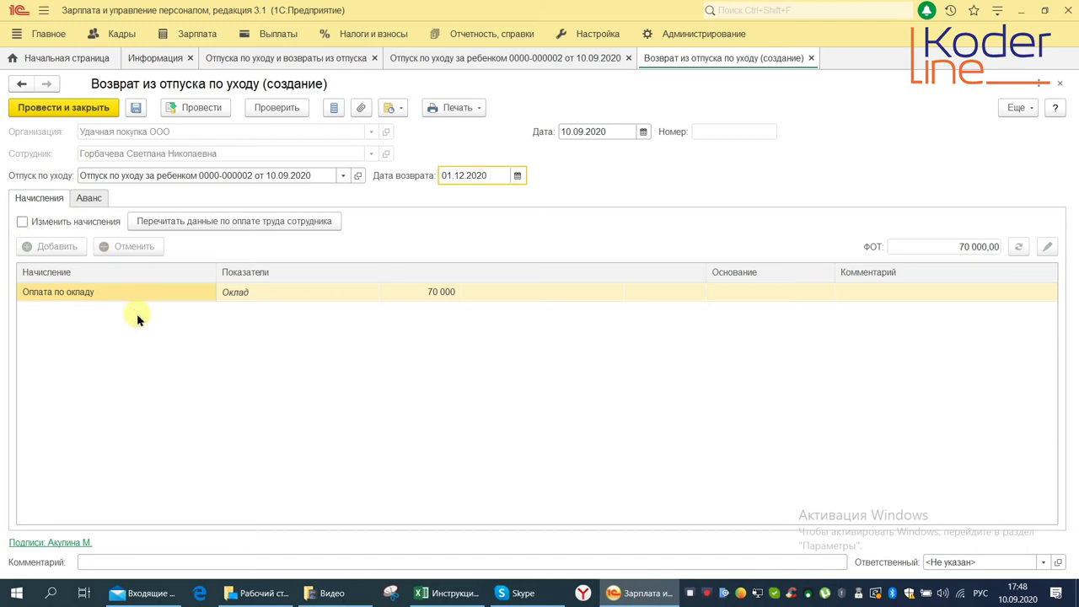
Enable accrual changes and raise the Оклад from 70 000 to 80 000
{"action": "left_click", "coordinate": [22, 220]}
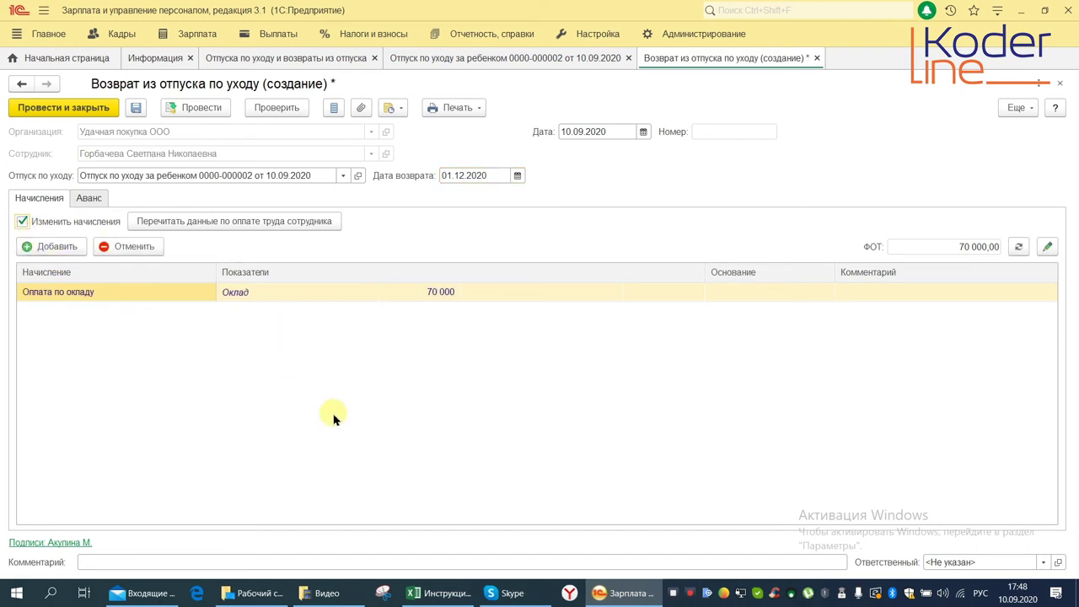
{"action": "left_click", "coordinate": [411, 293]}
{"action": "left_click", "coordinate": [425, 291]}
{"action": "key", "text": "Delete"}
{"action": "type", "text": "8"}
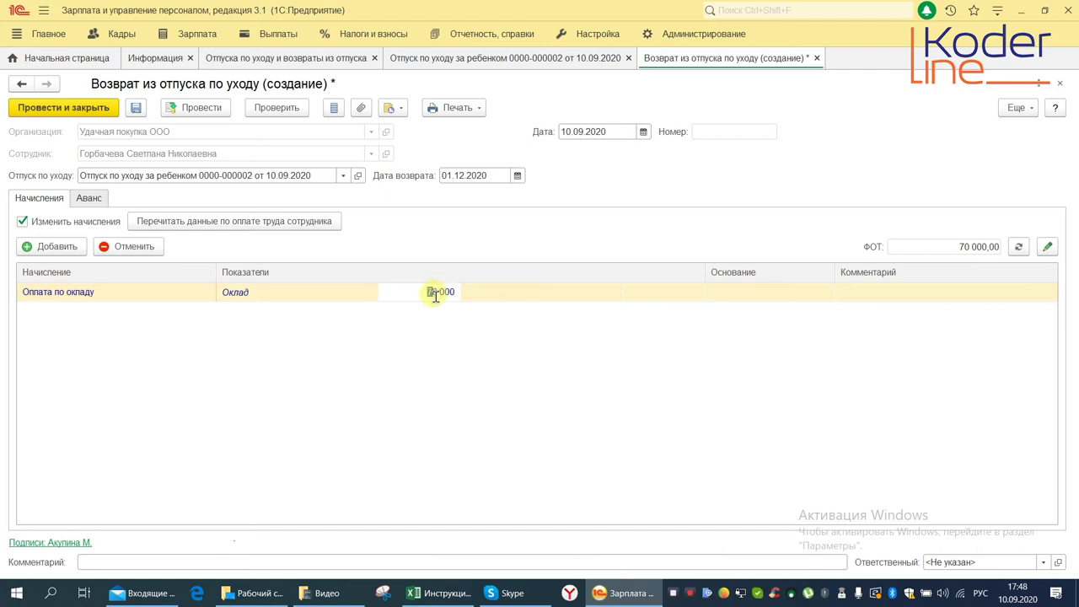
{"action": "key", "text": "Return"}
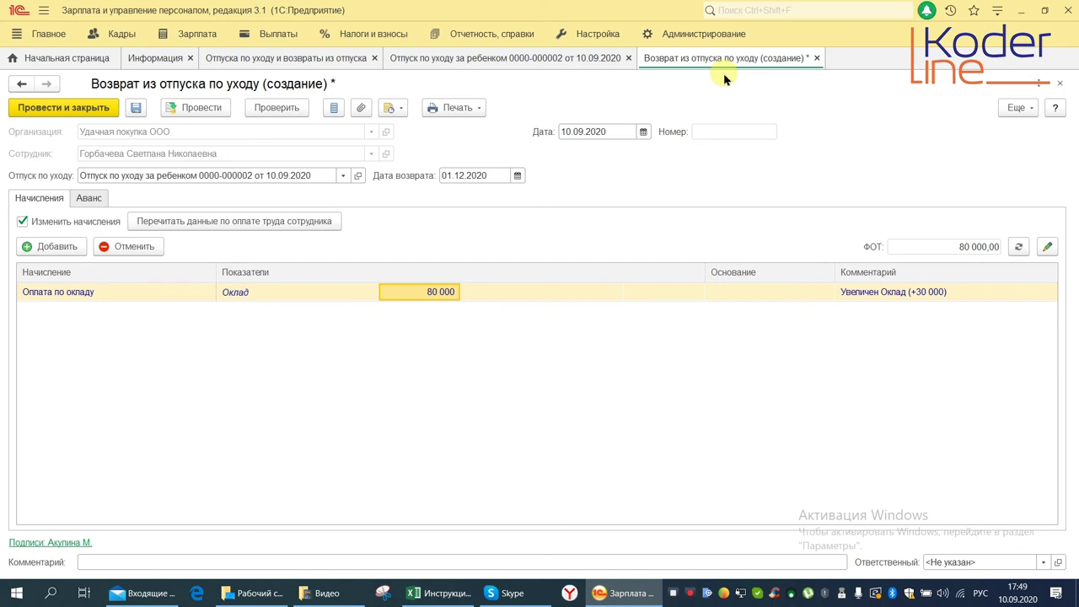
Open the Удачная покупка ООО organization card from Настройка > Организации
{"action": "left_click", "coordinate": [607, 35]}
{"action": "left_click", "coordinate": [76, 374]}
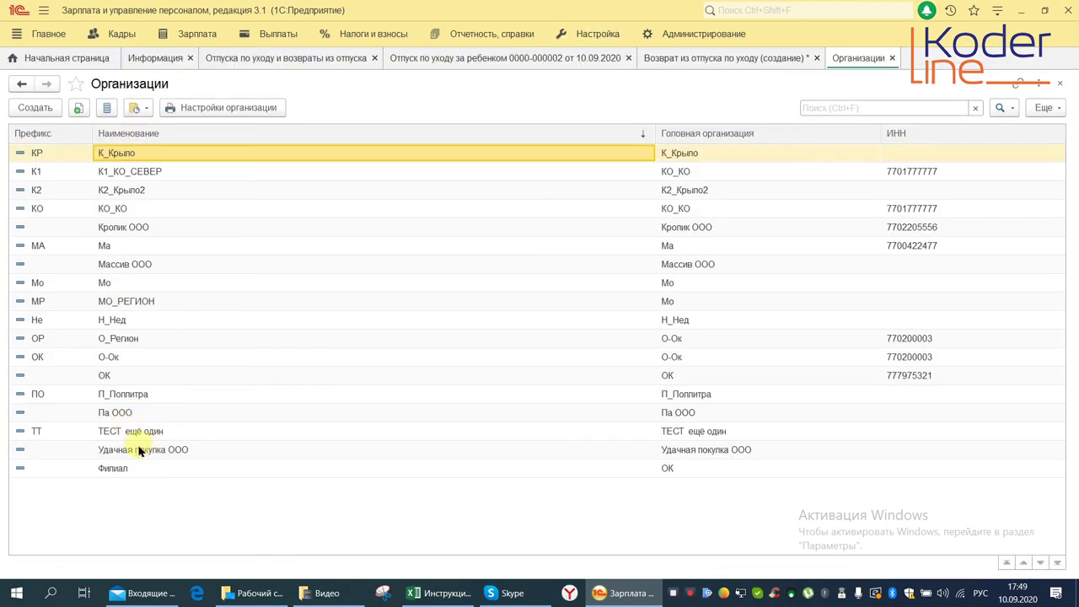
{"action": "left_click", "coordinate": [141, 451]}
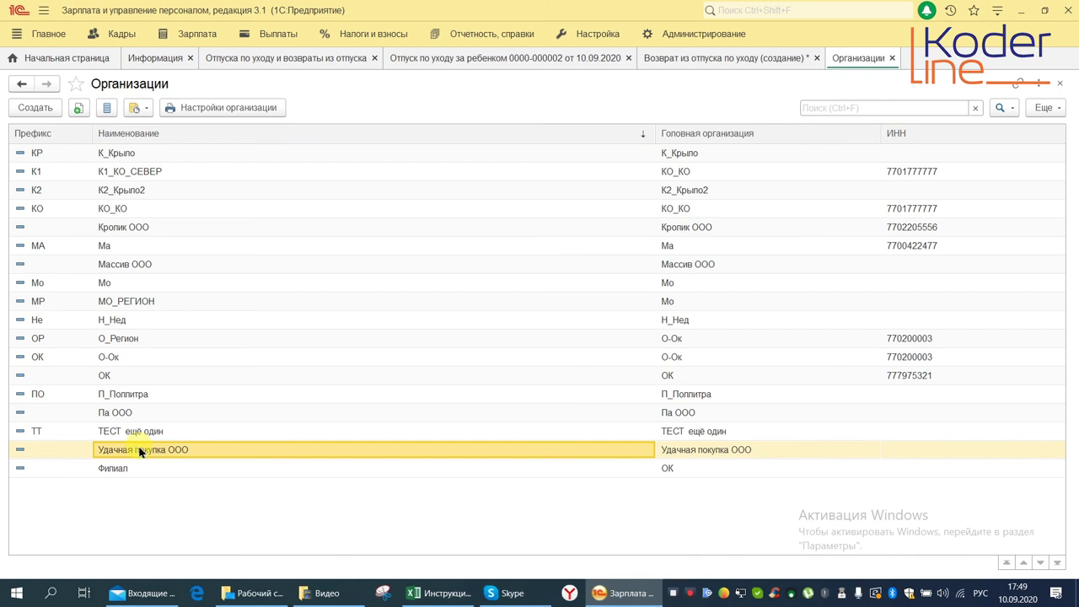
{"action": "double_click", "coordinate": [141, 451]}
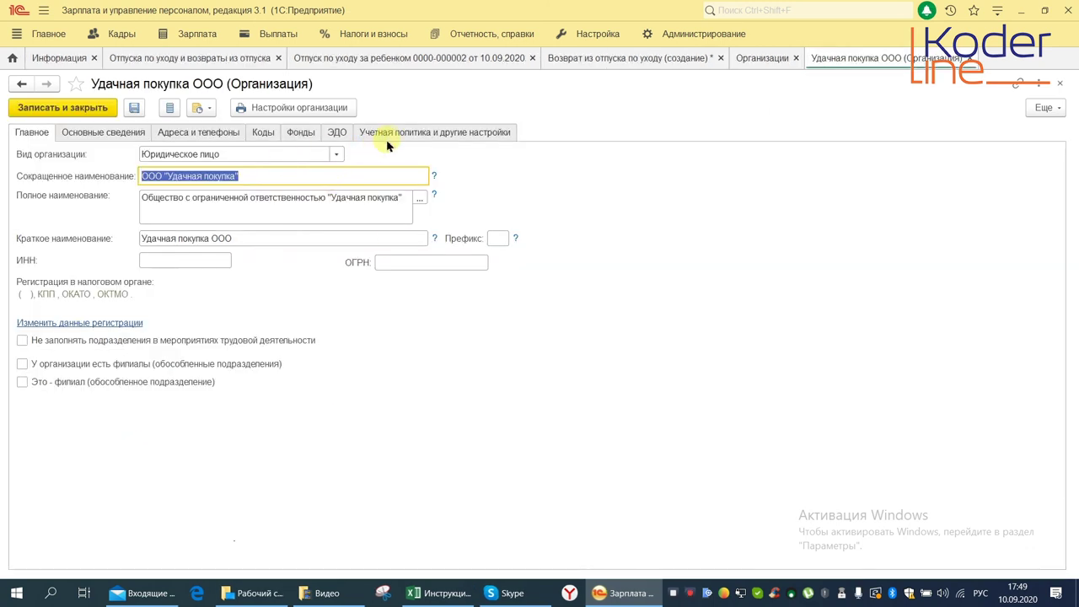
Verify the Пособия ФСС direct-payment start date 01.07.2020 in the accounting policy, then save and close it
{"action": "left_click", "coordinate": [421, 132]}
{"action": "left_click", "coordinate": [51, 170]}
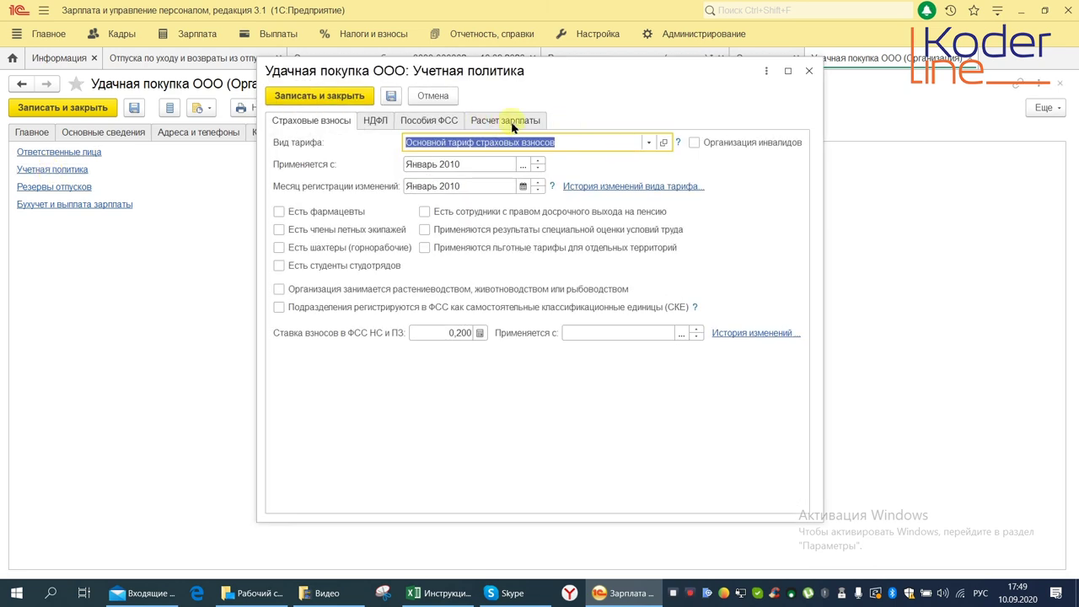
{"action": "left_click", "coordinate": [433, 123]}
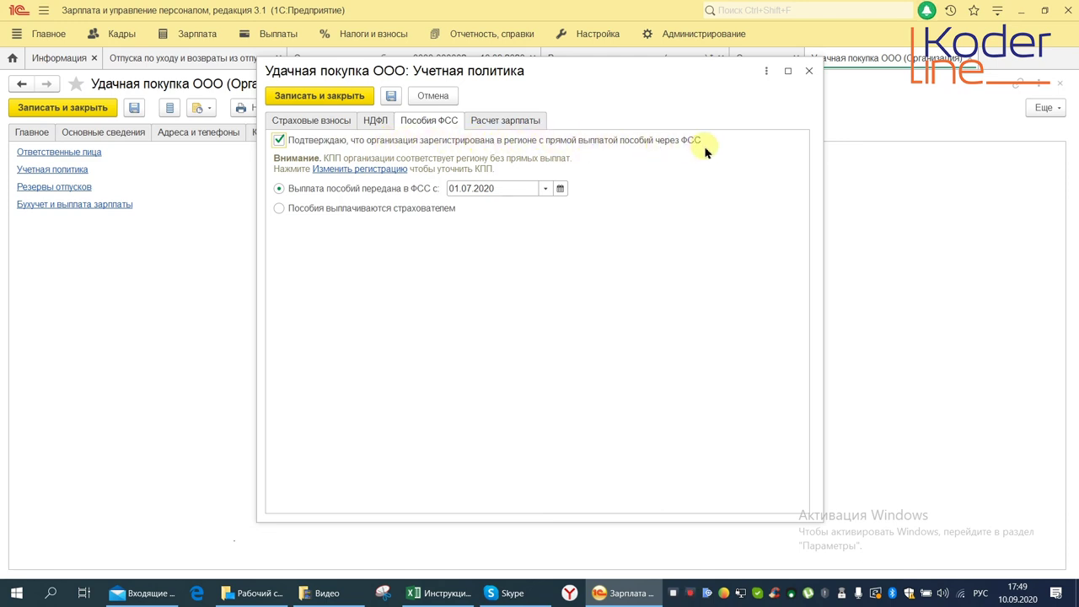
{"action": "double_click", "coordinate": [496, 188]}
{"action": "key", "text": "Escape"}
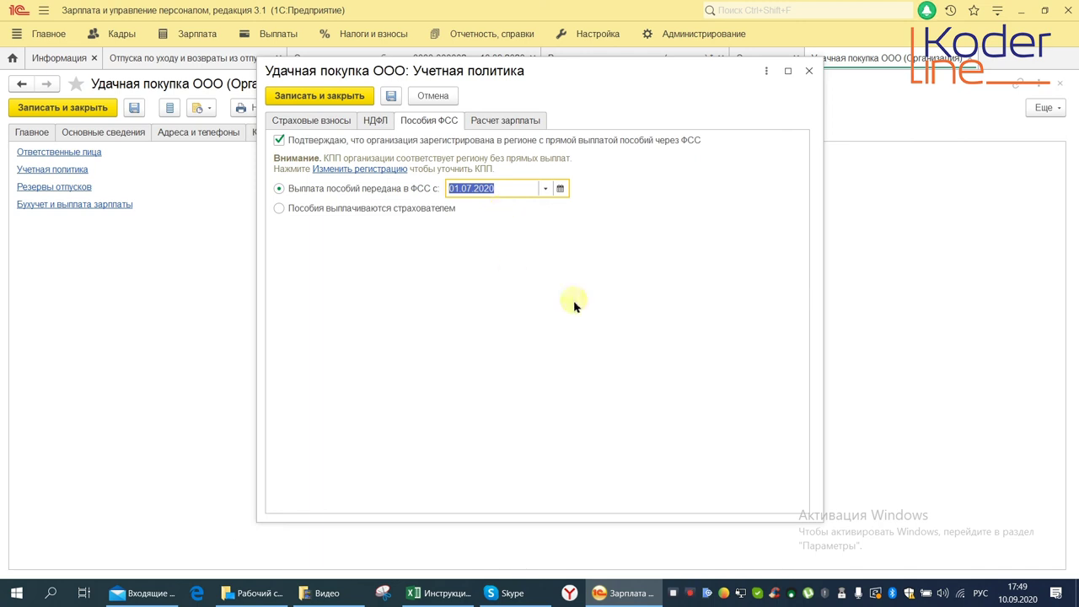
{"action": "left_click", "coordinate": [310, 96]}
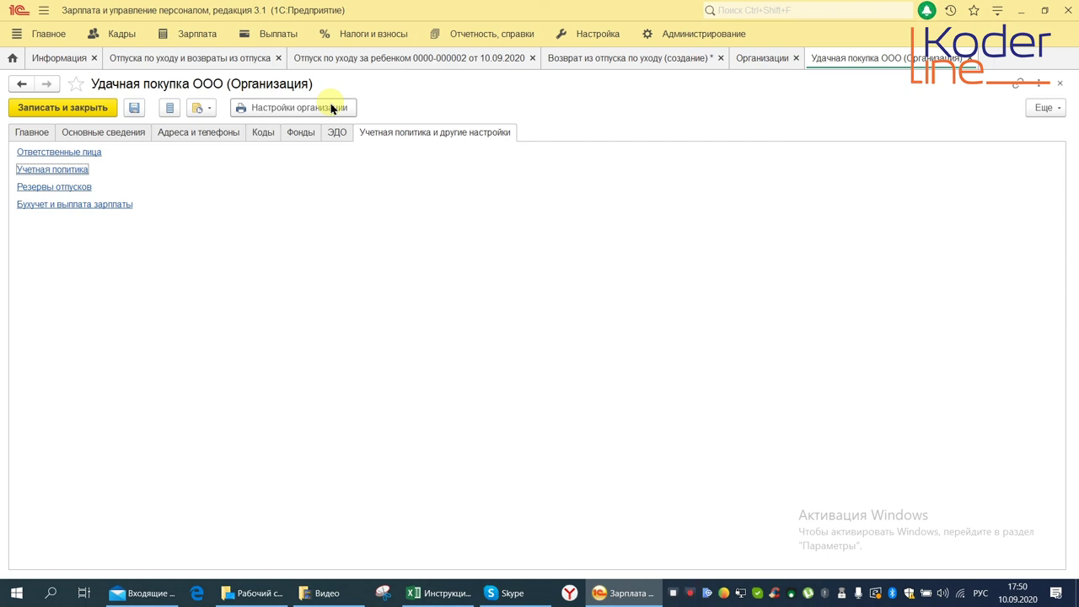
Close the organization tabs and open the 'Передача в ФСС сведений о пособиях' list
{"action": "left_click", "coordinate": [969, 58]}
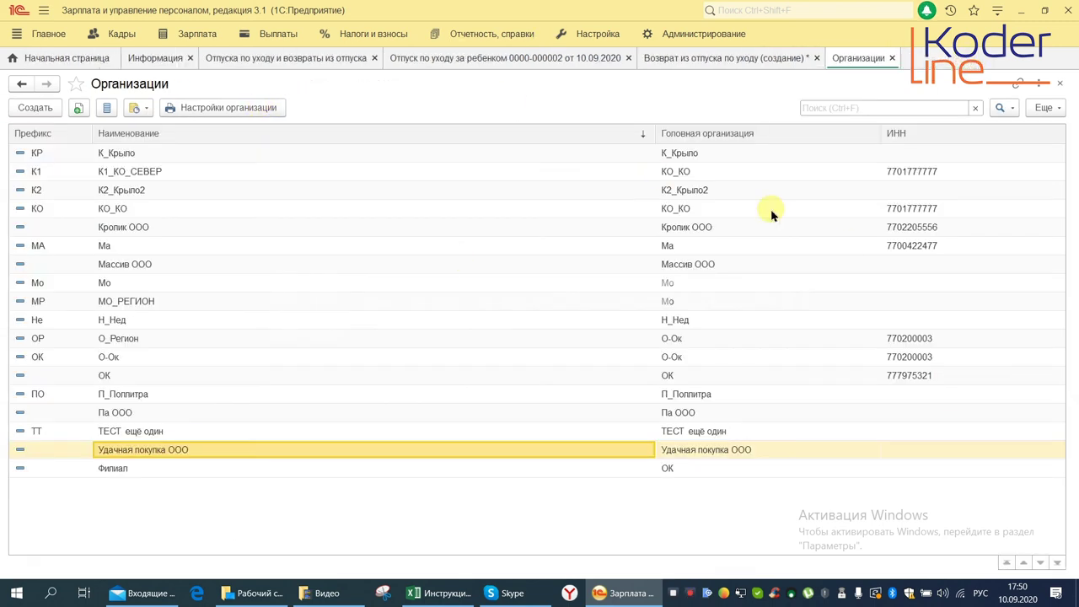
{"action": "left_click", "coordinate": [1056, 87]}
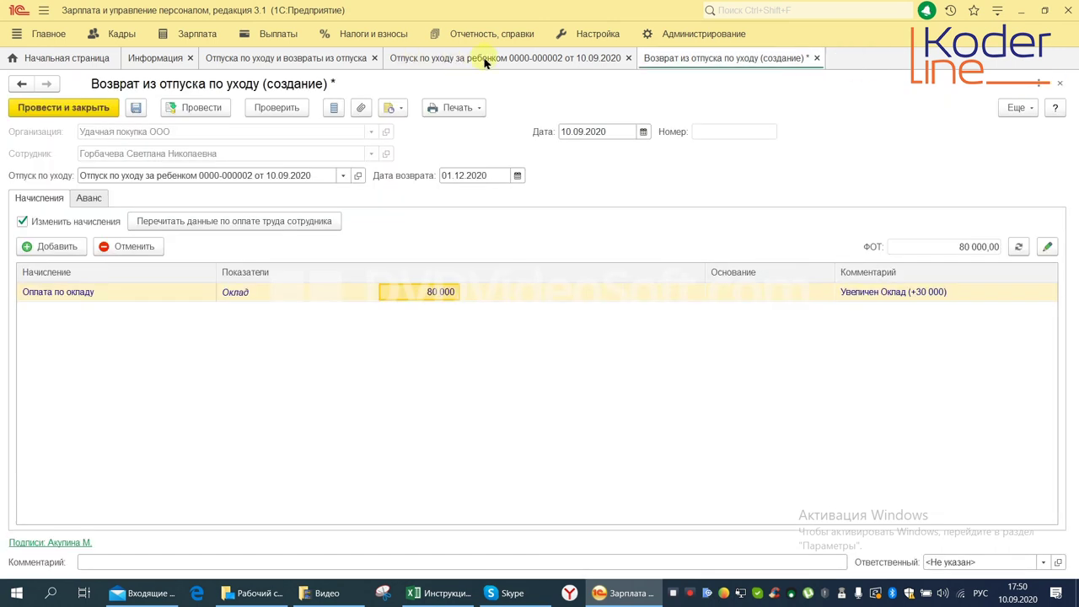
{"action": "left_click", "coordinate": [469, 35]}
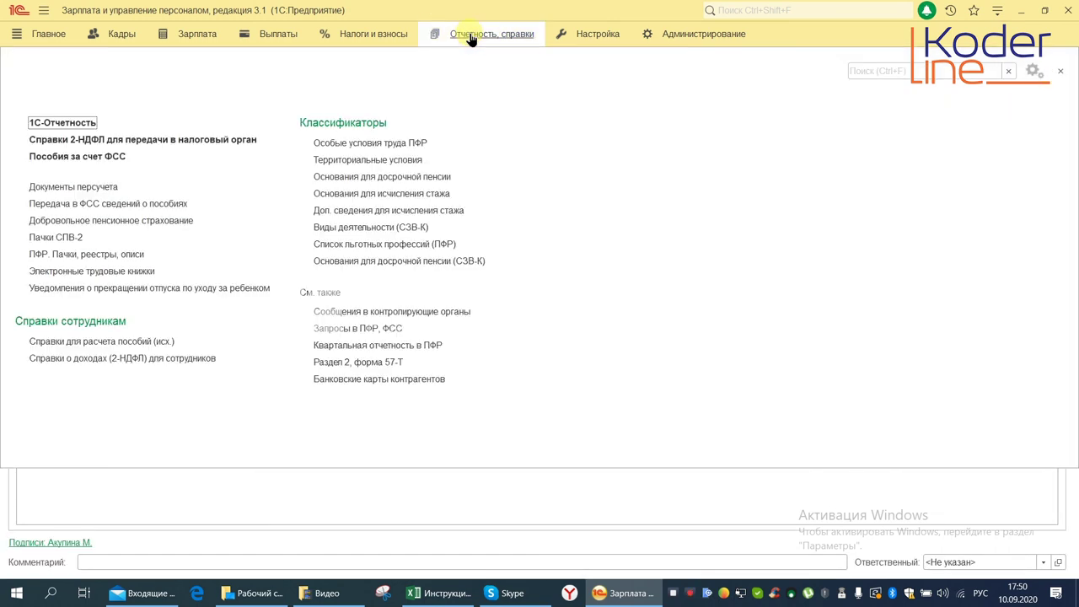
{"action": "left_click", "coordinate": [123, 205]}
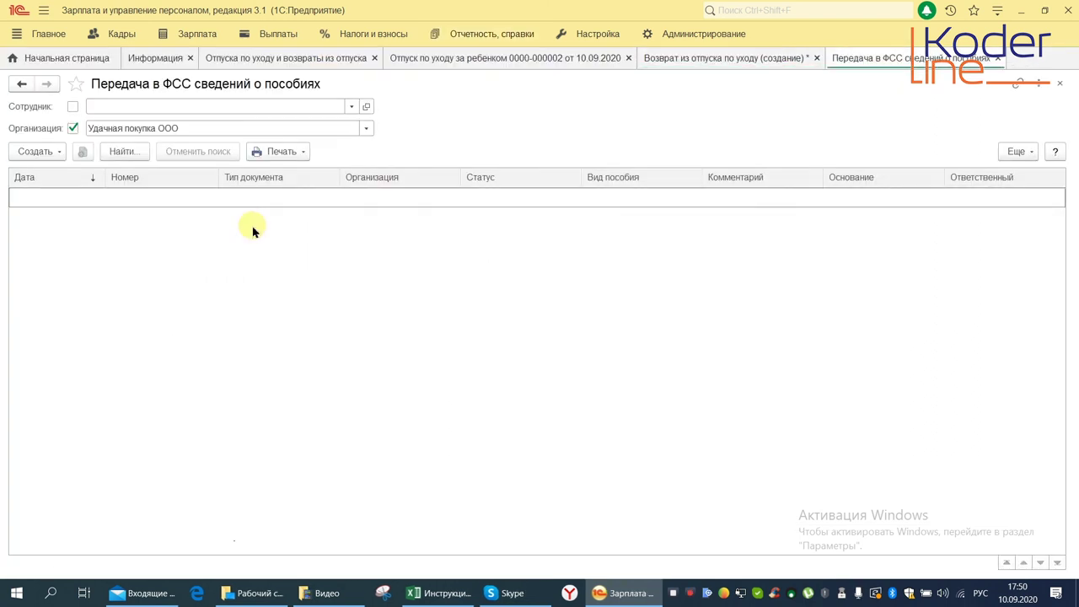
Create a trial Реестр сведений, try sending it to the FSS, then close it unsaved
{"action": "left_click", "coordinate": [35, 152]}
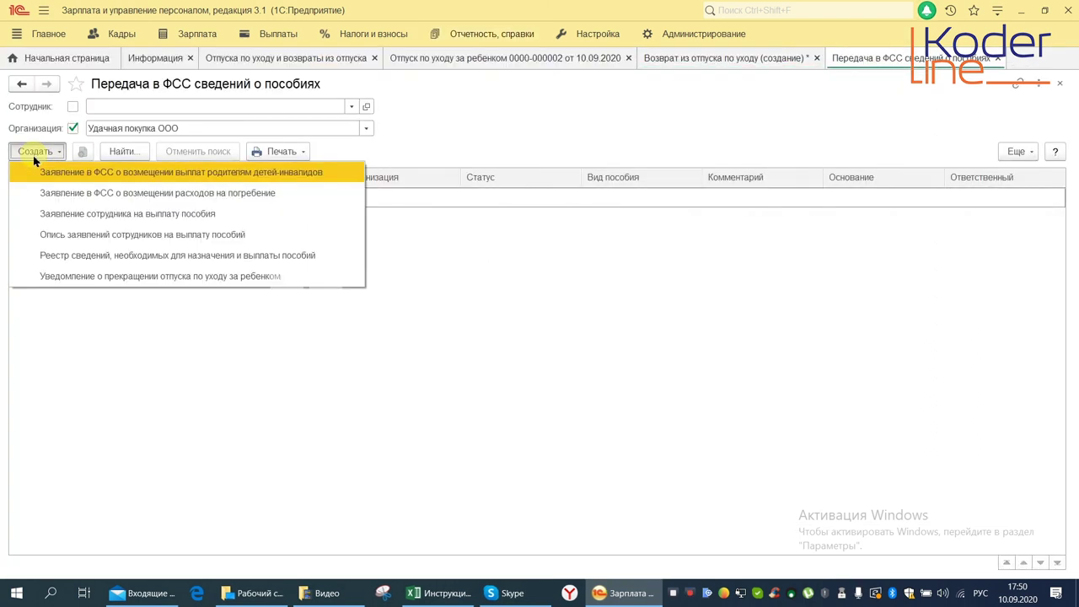
{"action": "left_click", "coordinate": [91, 257]}
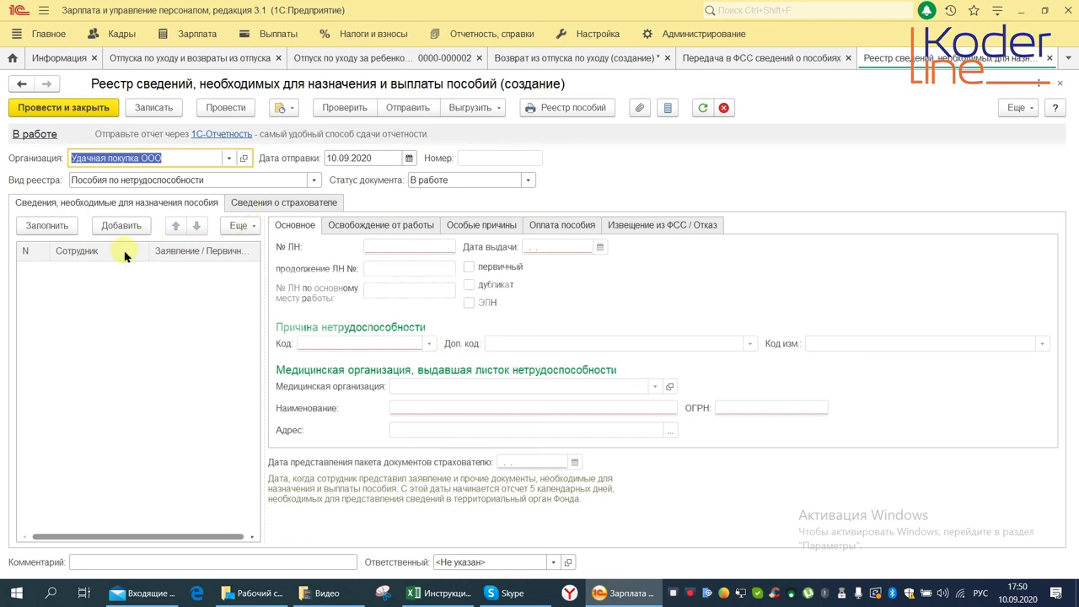
{"action": "left_click", "coordinate": [305, 206]}
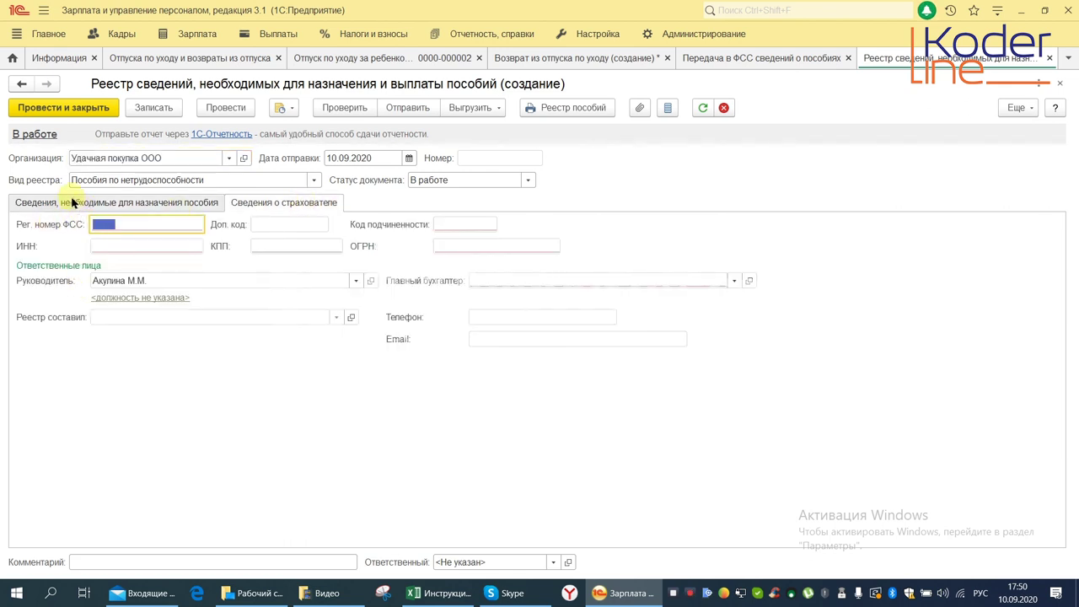
{"action": "left_click", "coordinate": [92, 202]}
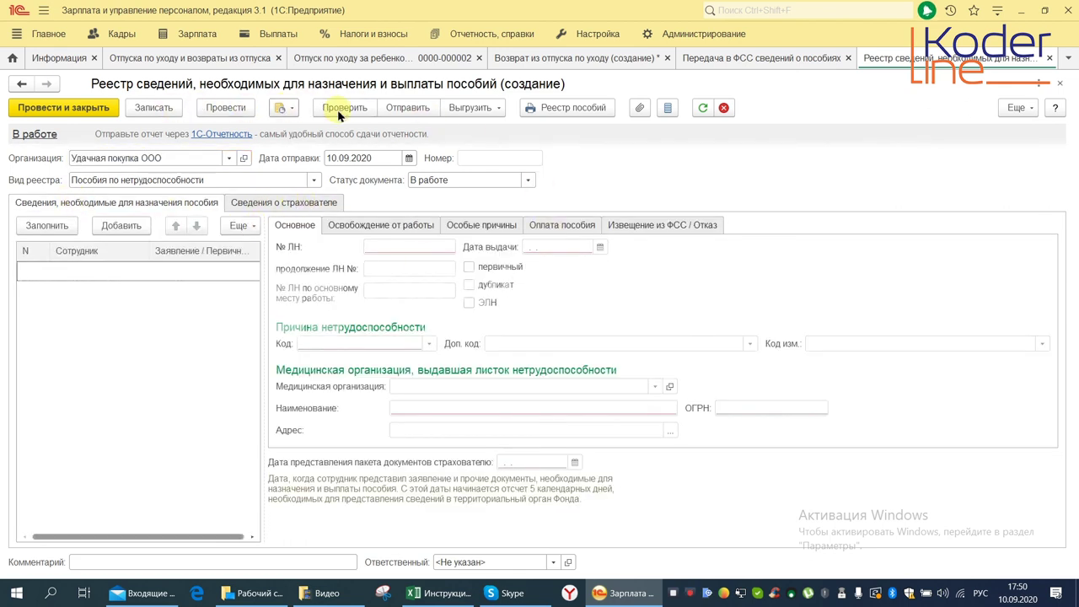
{"action": "left_click", "coordinate": [469, 109]}
{"action": "left_click", "coordinate": [408, 110]}
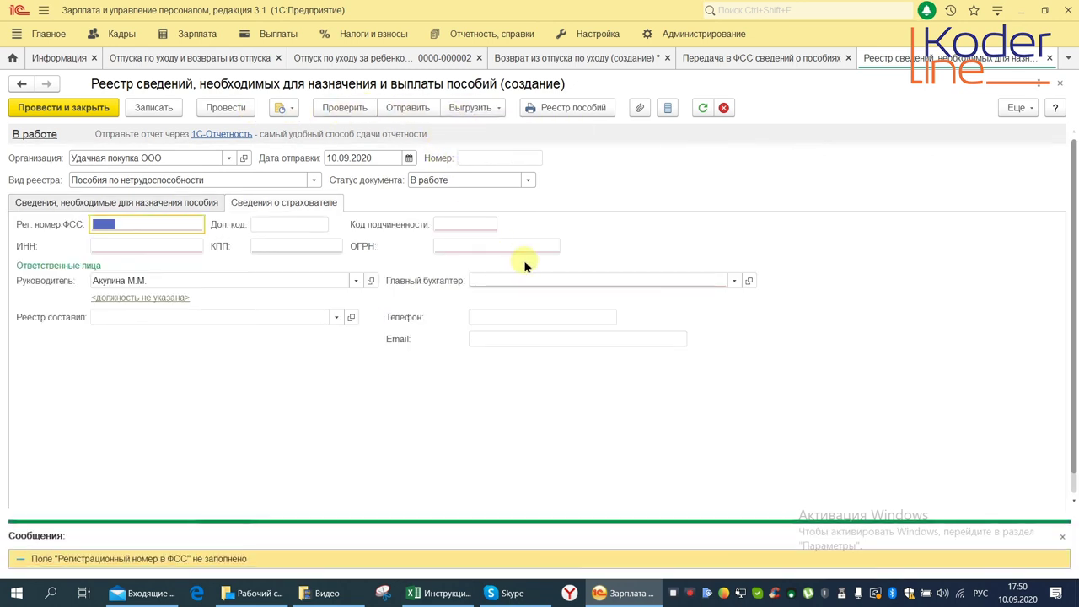
{"action": "left_click", "coordinate": [1062, 536]}
{"action": "left_click", "coordinate": [1060, 84]}
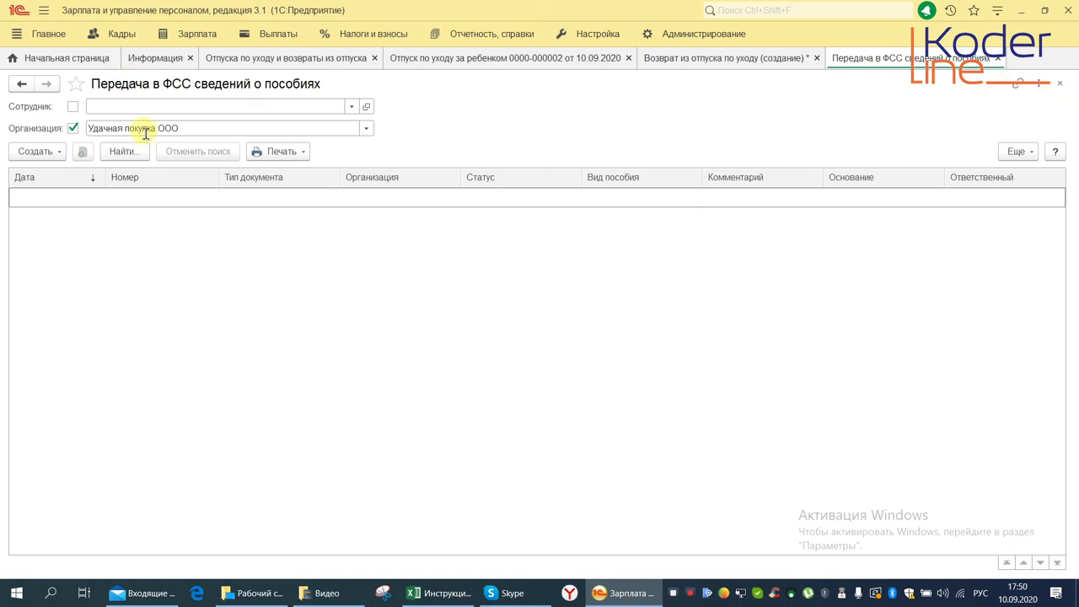
{"action": "left_click", "coordinate": [35, 151]}
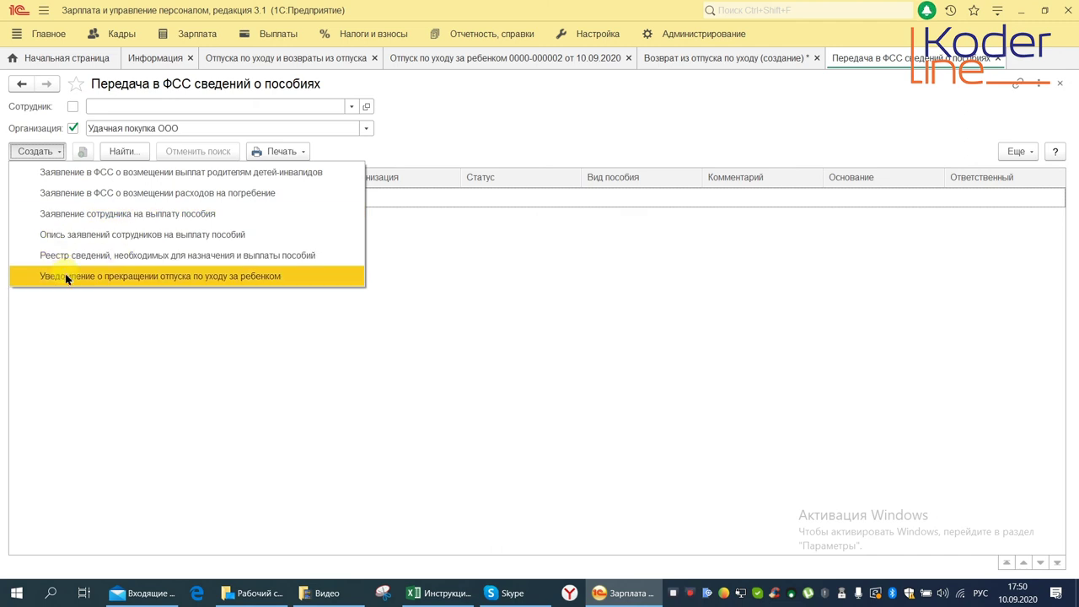
{"action": "left_click", "coordinate": [471, 342]}
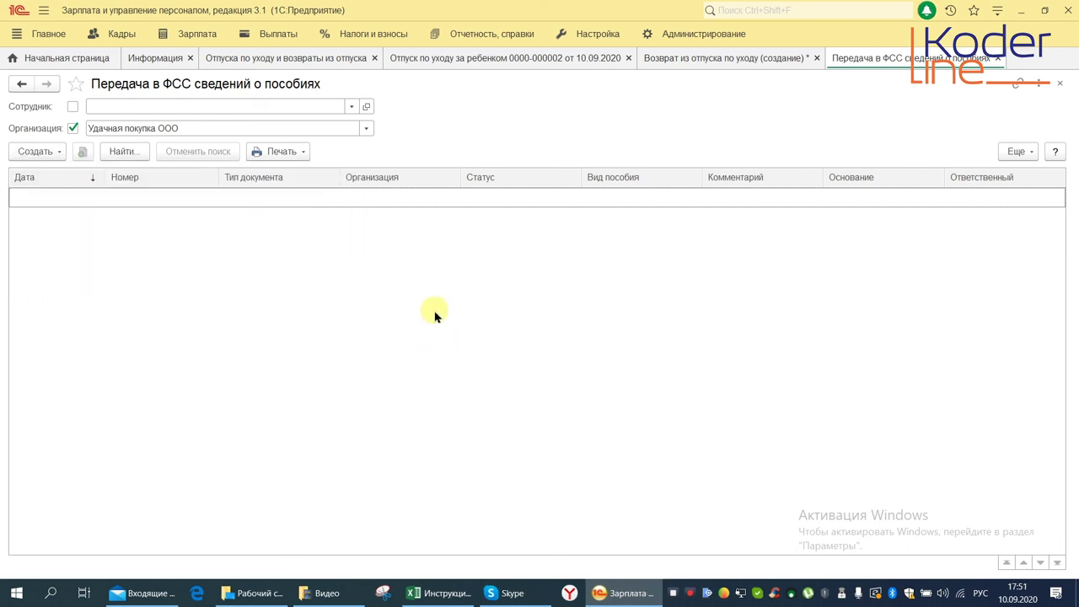